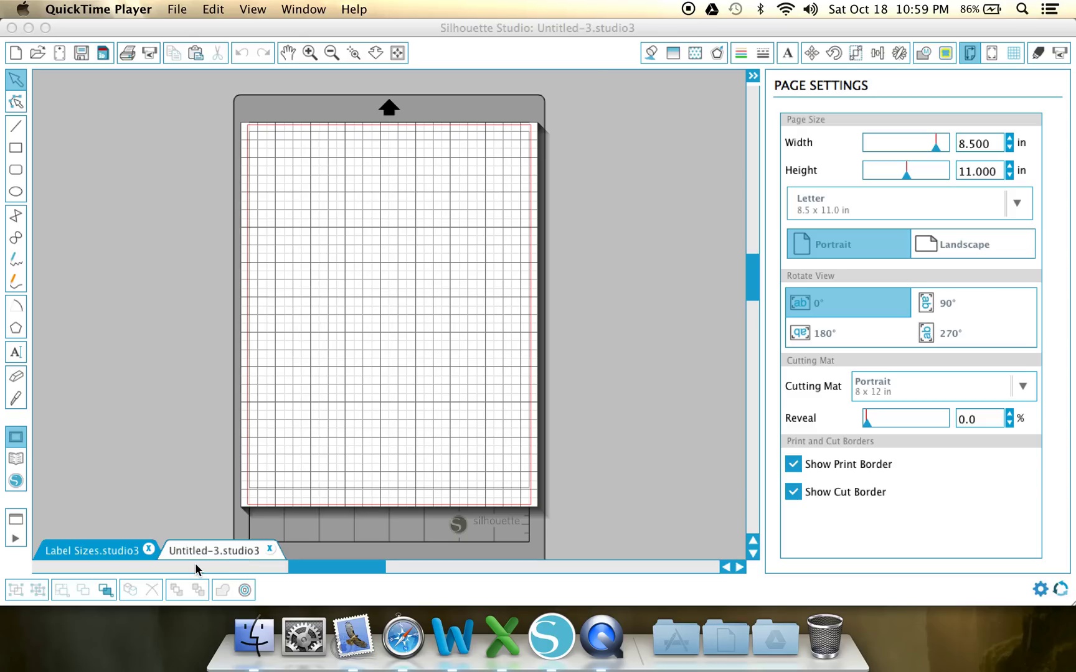
Bring up the Label Sizes.studio3 document with nothing selected.
left_click(79, 556)
left_click(81, 552)
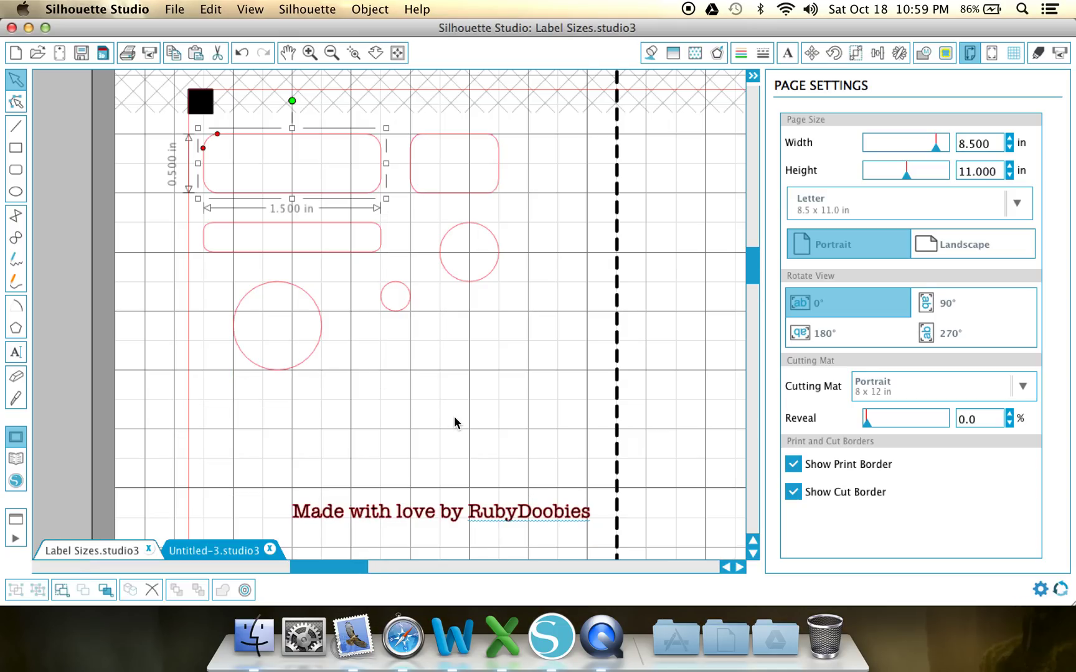
left_click(410, 358)
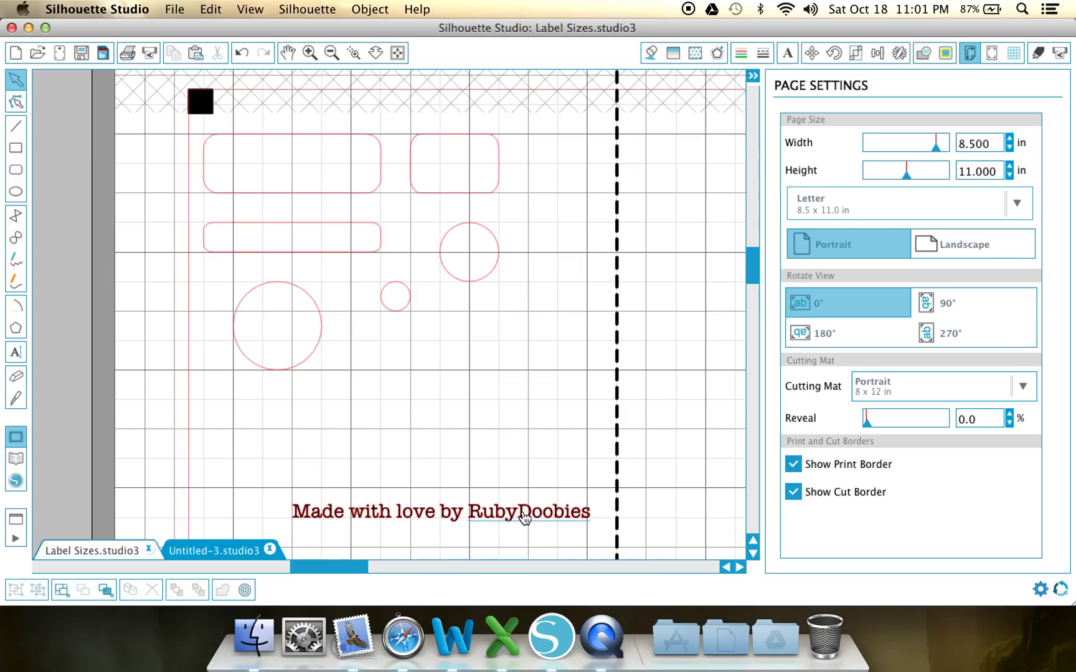
Switch to the blank Untitled-3 page and zoom in twice.
left_click(208, 551)
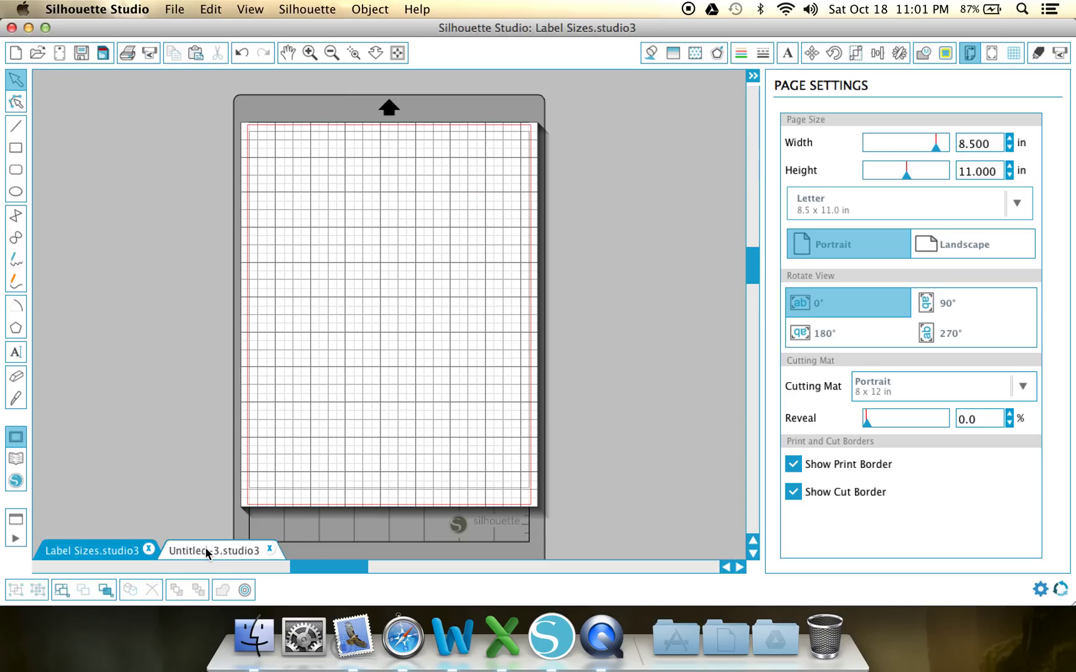
left_click(309, 53)
left_click(309, 53)
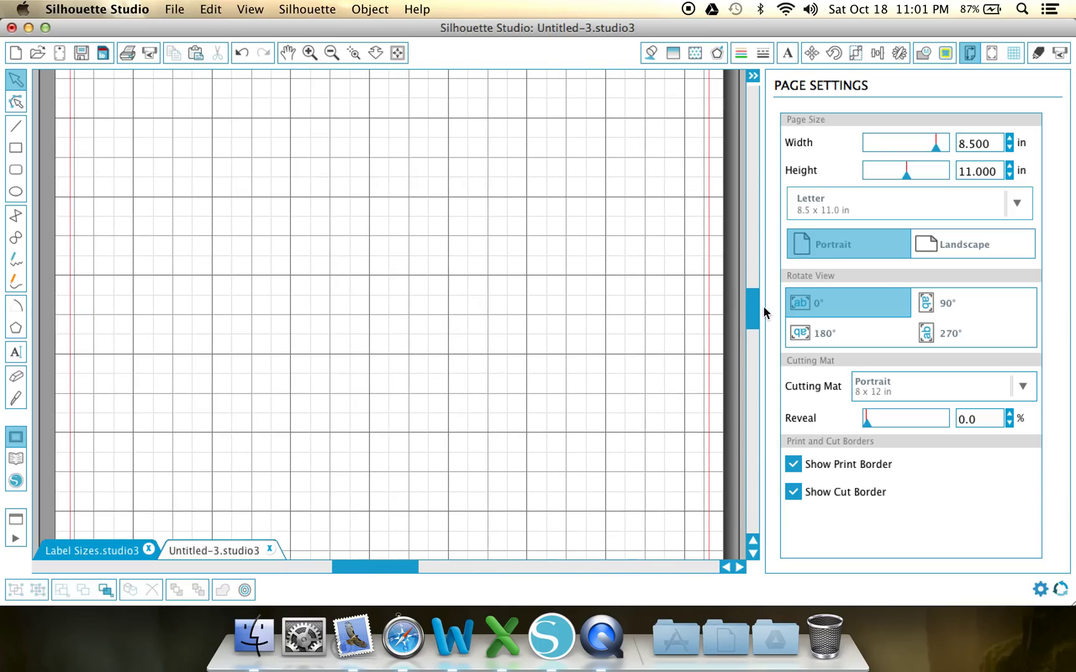
left_click_drag(754, 313, 754, 278)
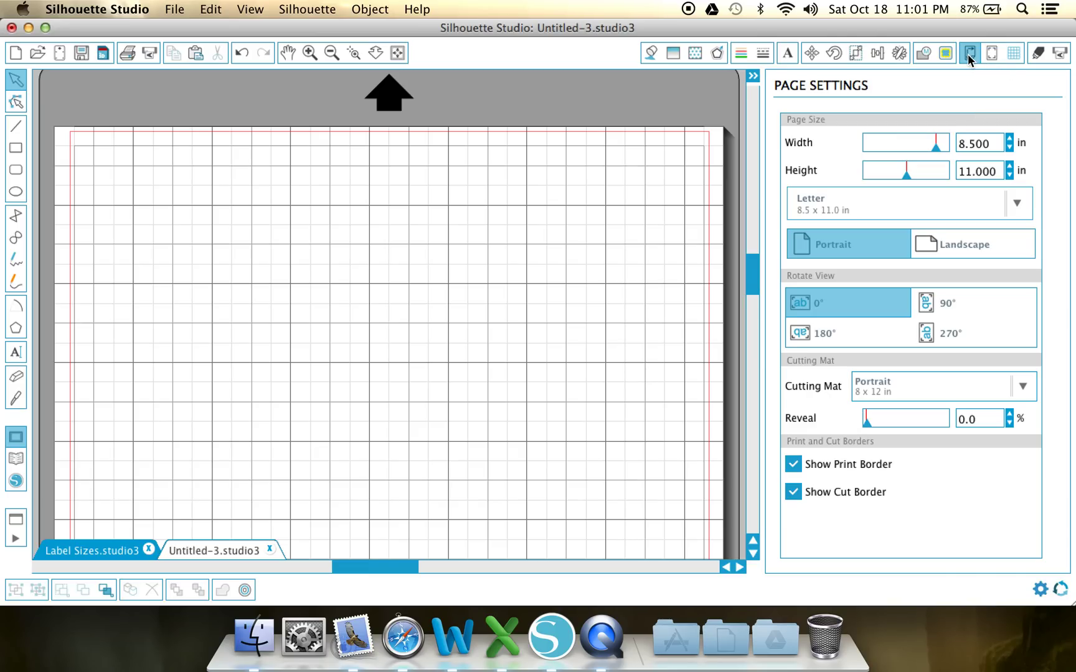
Set the registration mark style to Type 1 (CAMEO, Portrait).
left_click(992, 58)
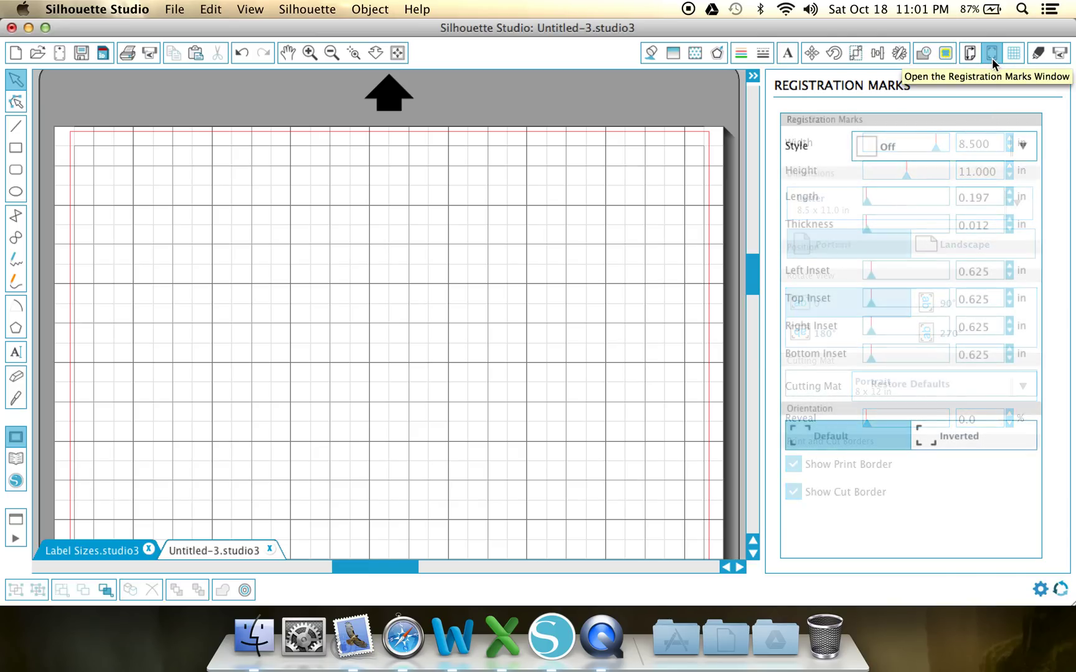
left_click(870, 147)
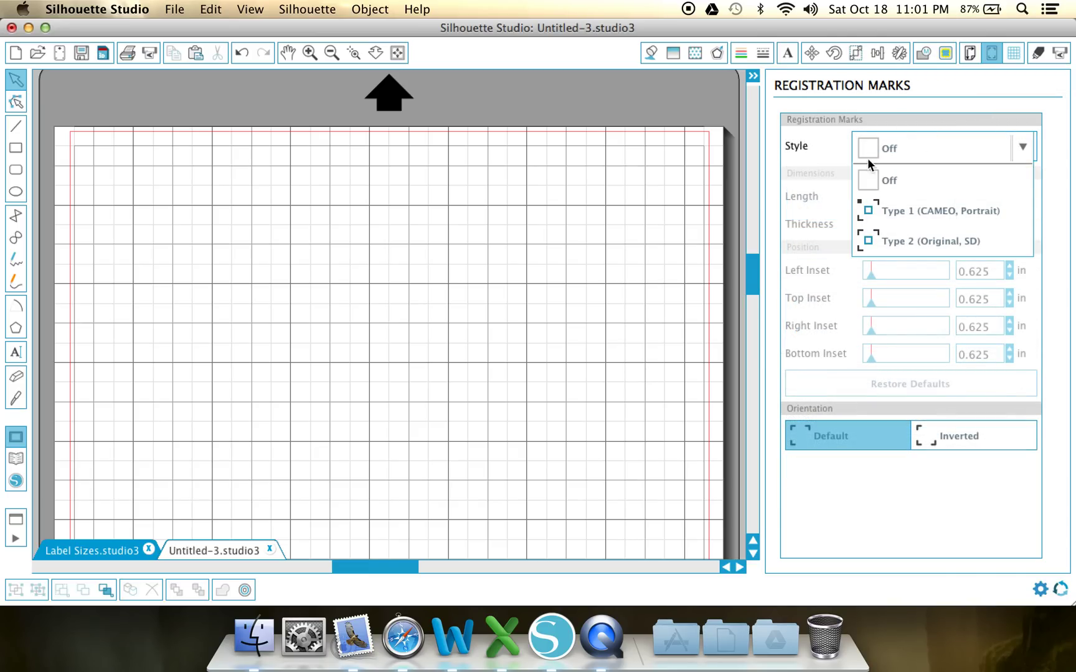
key("Escape")
key("Down")
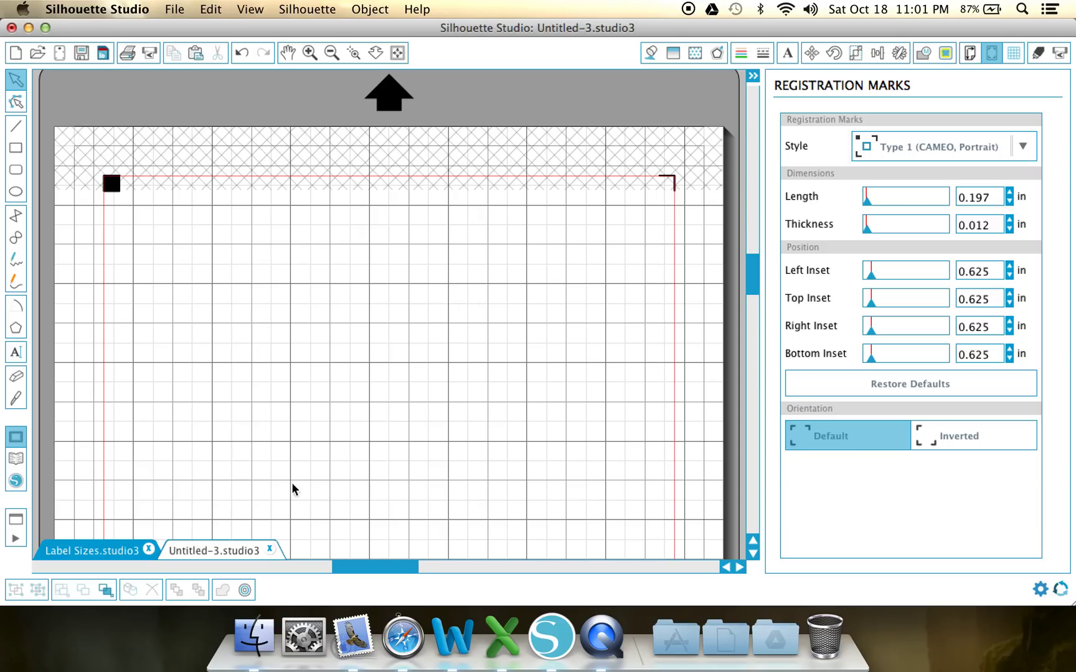
Select the 1.500 × 0.500 in rounded rectangle in Label Sizes.
left_click(117, 549)
left_click(216, 210)
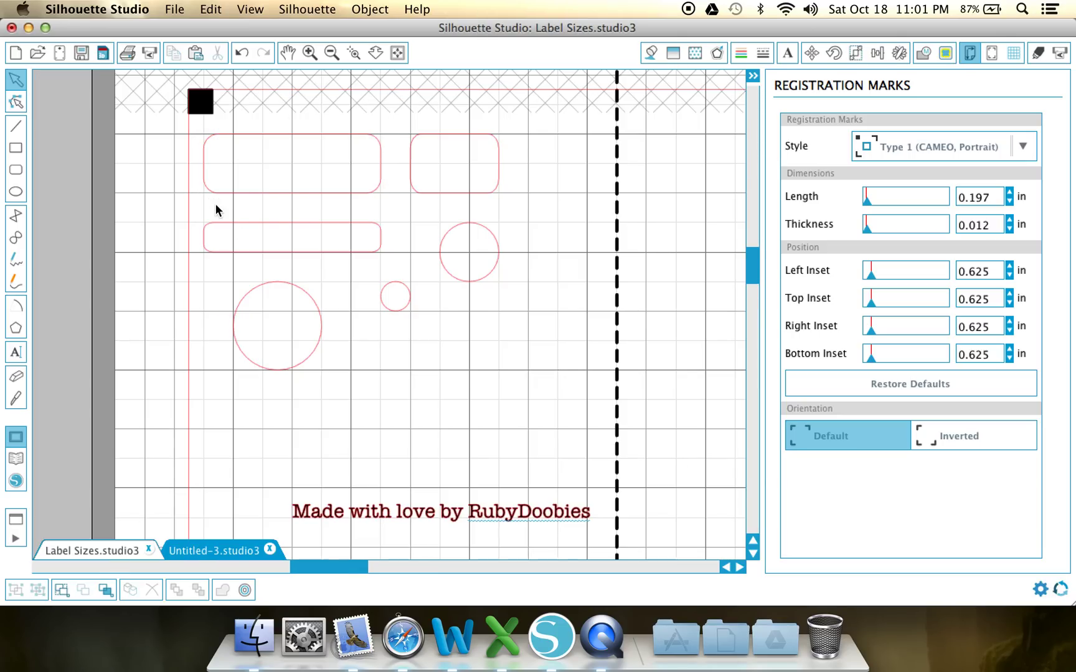
left_click(359, 193)
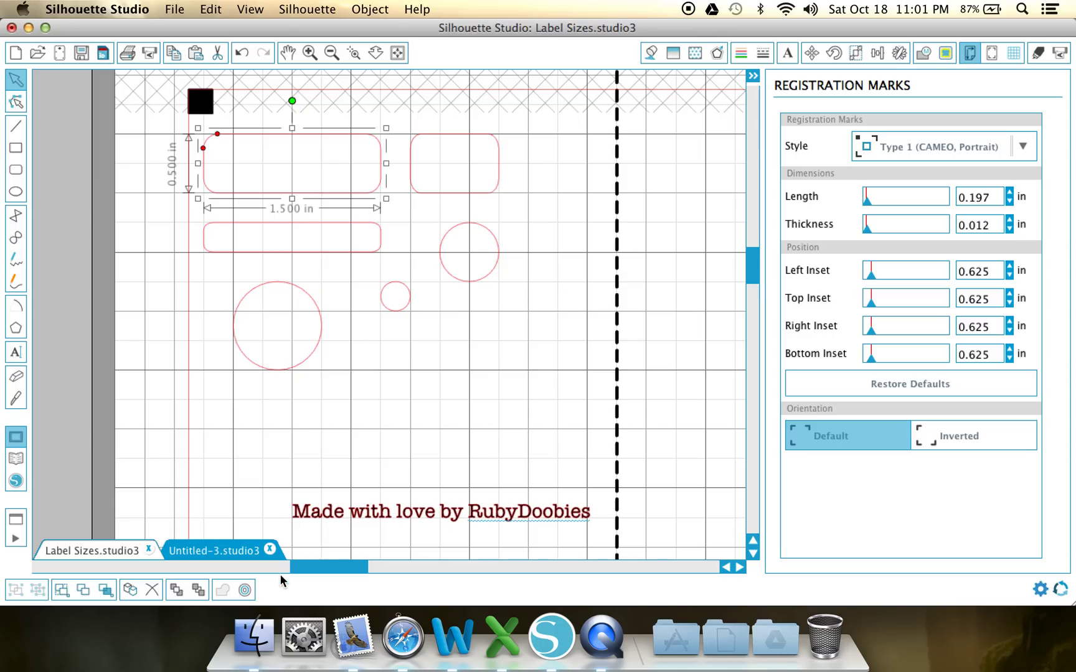
Paste the rectangle near the top-left of Untitled-3 and show the grid settings.
left_click(211, 552)
key("super+v")
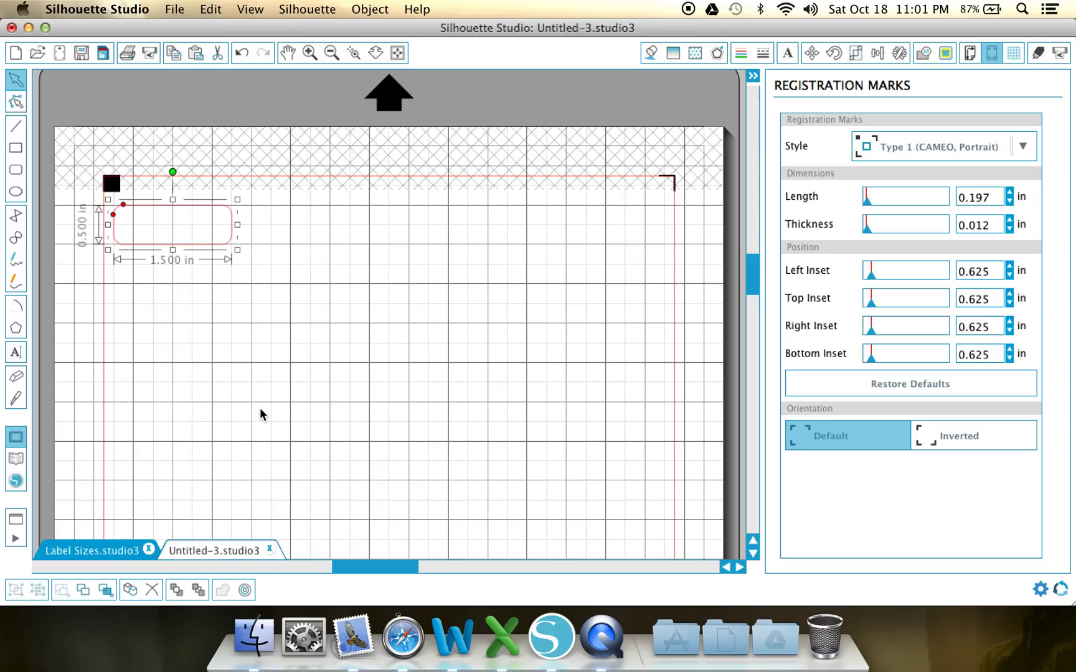
left_click_drag(202, 249, 224, 248)
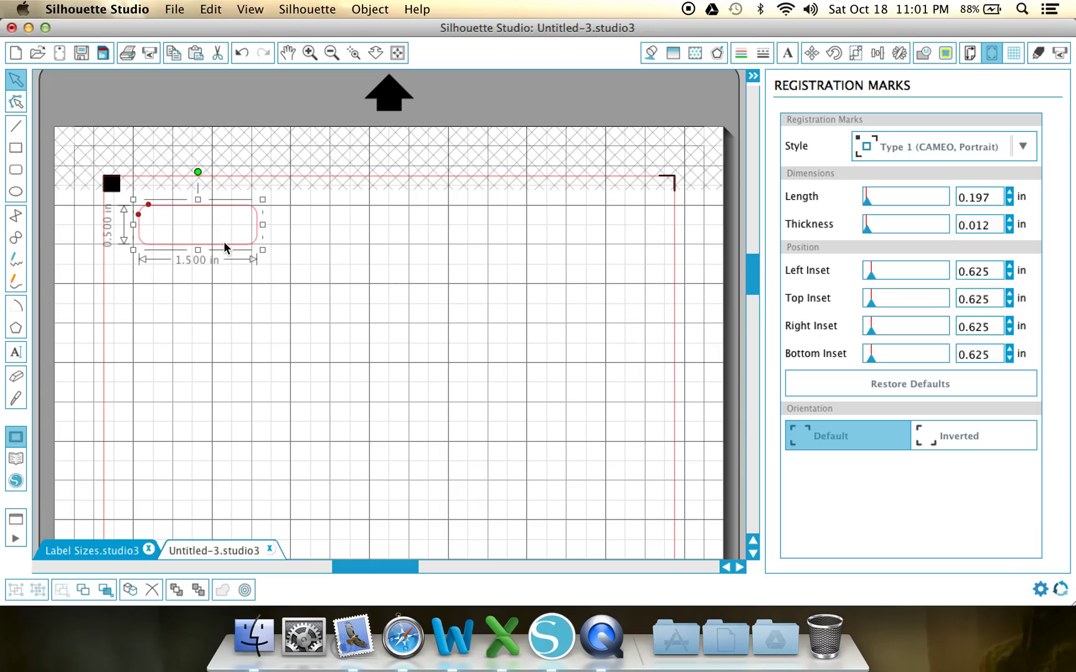
left_click(256, 383)
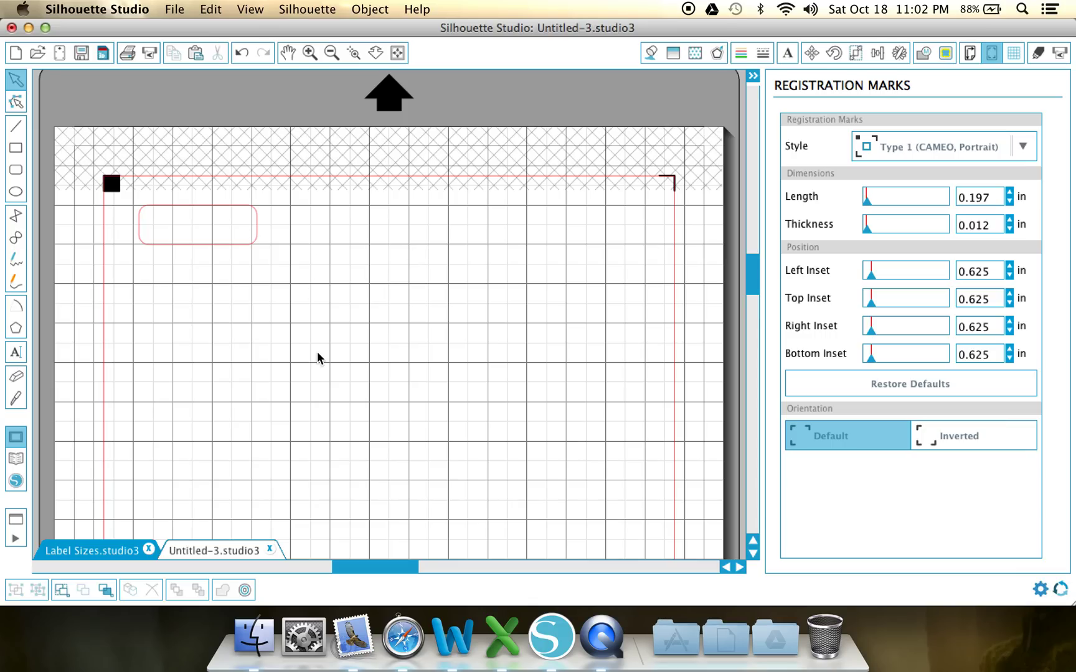
left_click(1014, 53)
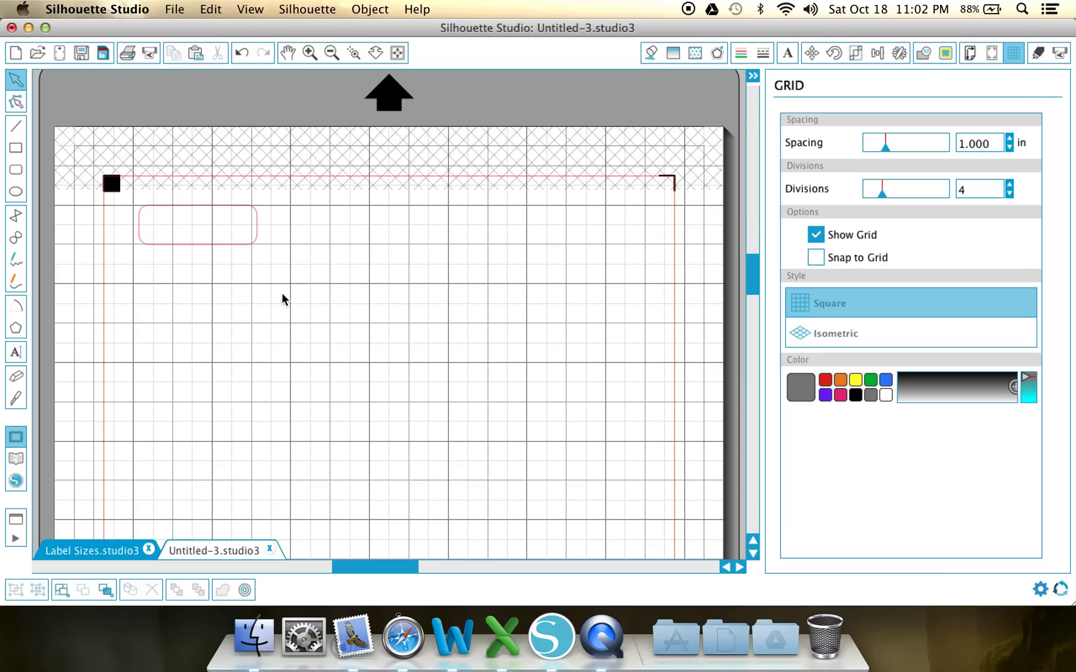
left_click(18, 174)
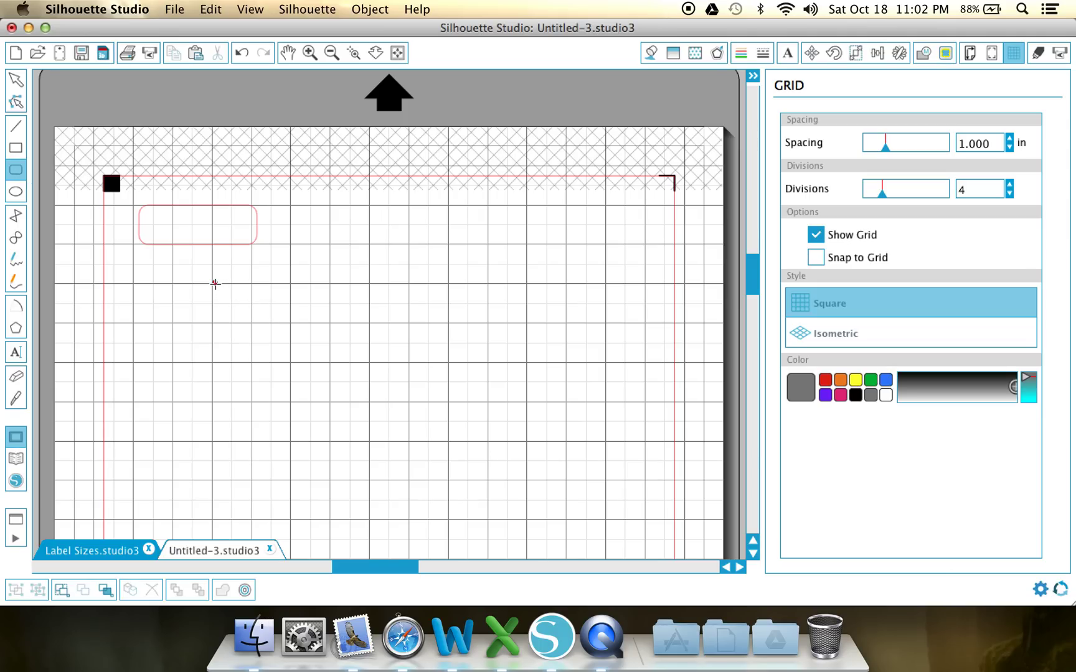
mouse_move(215, 283)
left_mouse_down()
mouse_move(341, 309)
mouse_move(357, 348)
left_mouse_up()
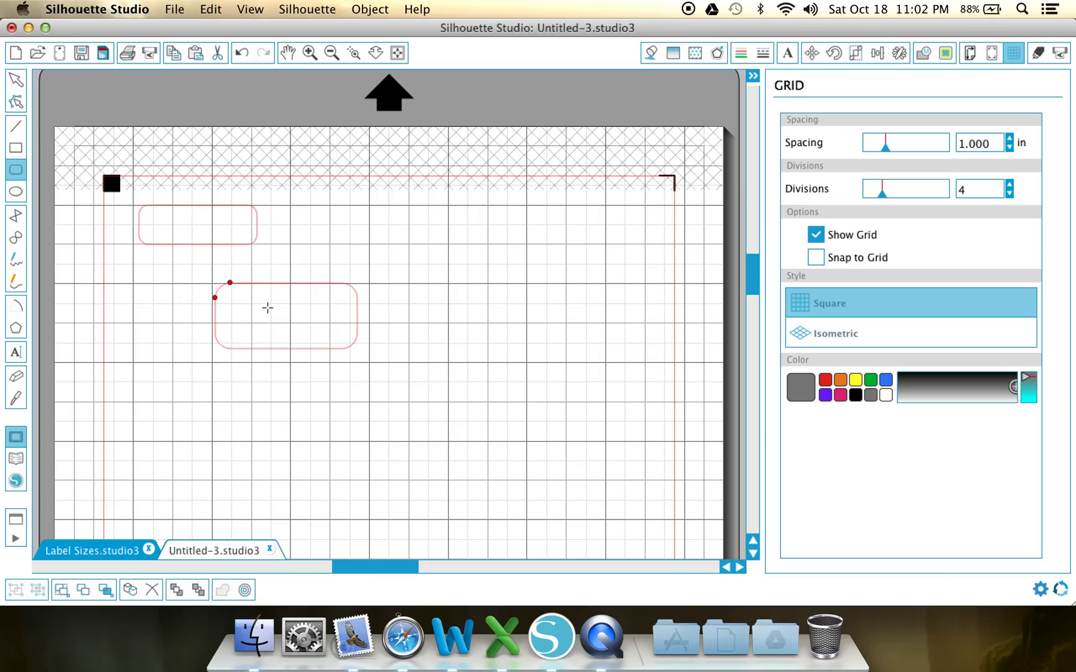
left_click(408, 305)
left_click_drag(408, 305, 550, 324)
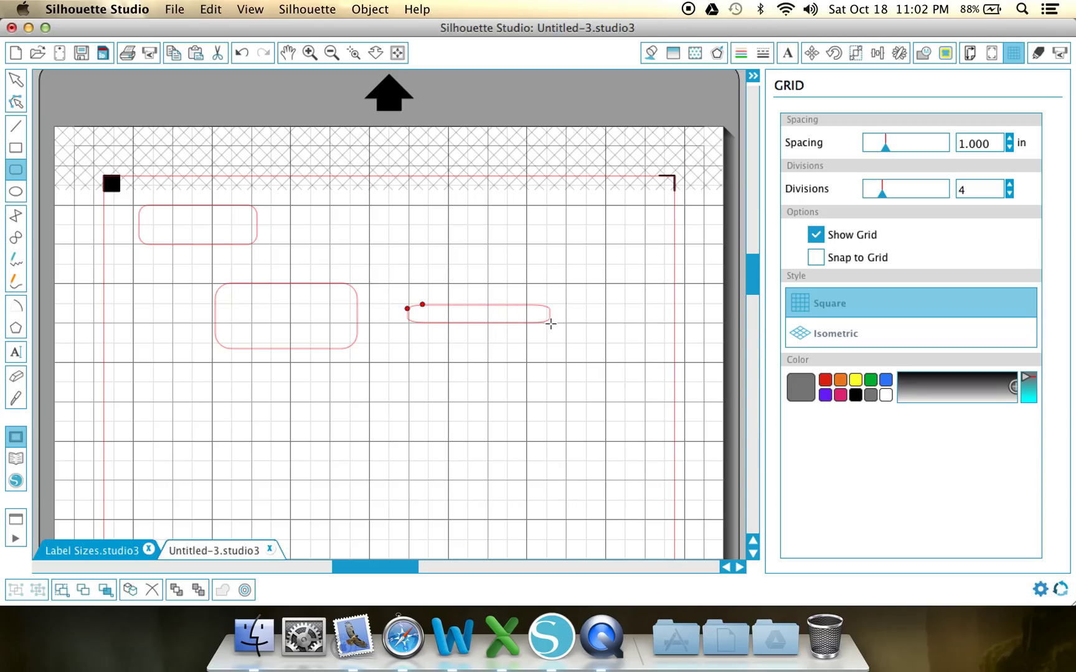
left_click(309, 53)
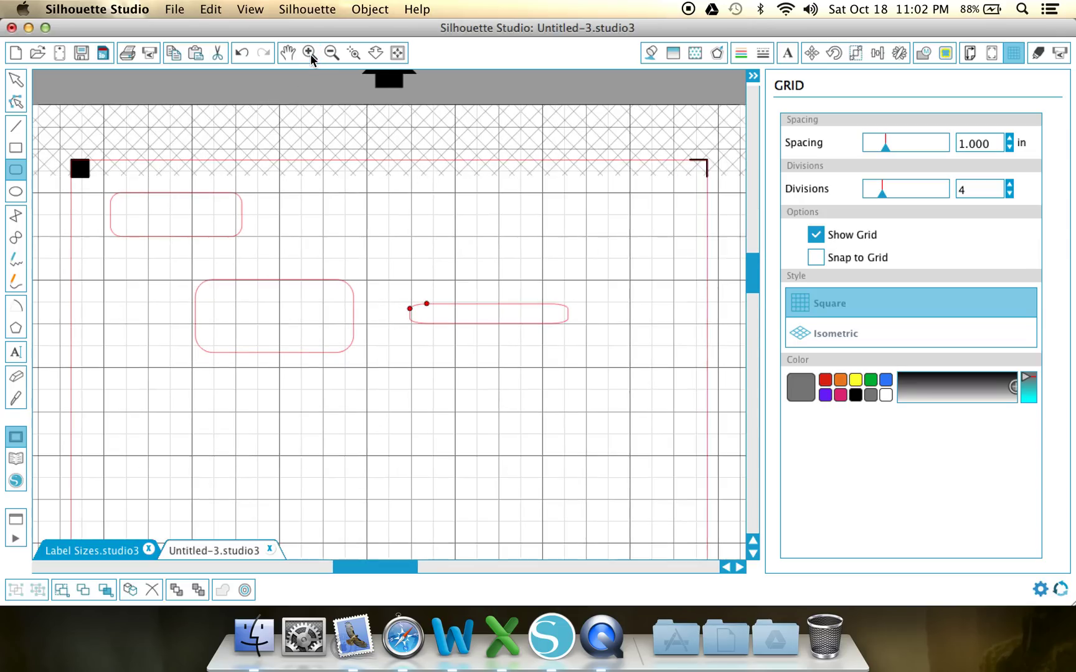
left_click(309, 53)
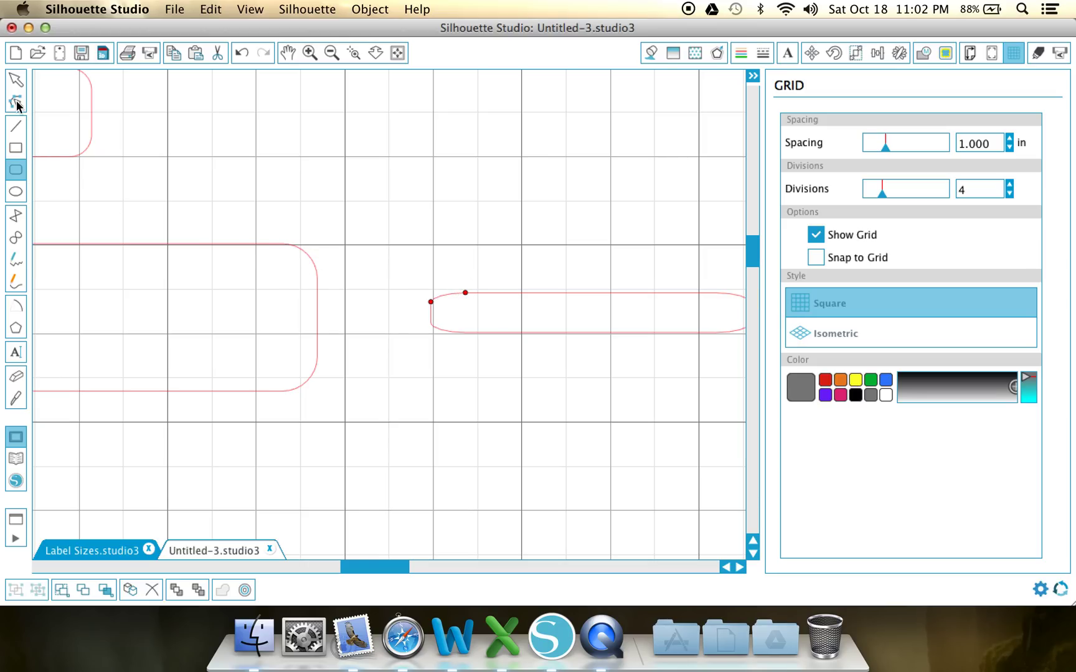
left_click(15, 79)
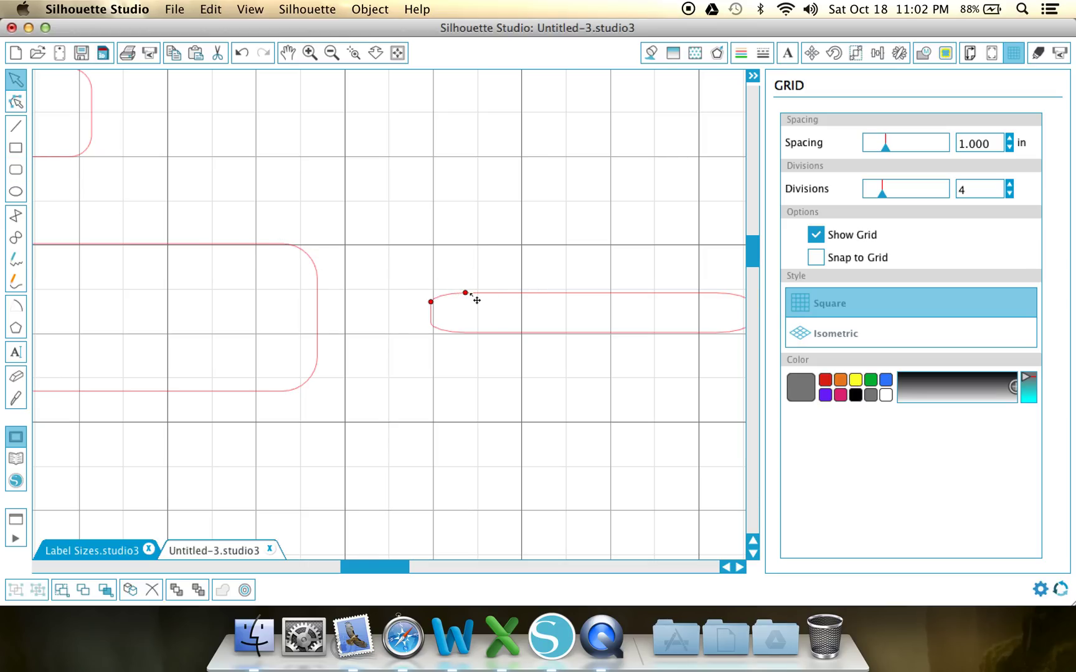
left_click_drag(466, 293, 446, 292)
left_click(450, 297)
left_click_drag(369, 576, 391, 572)
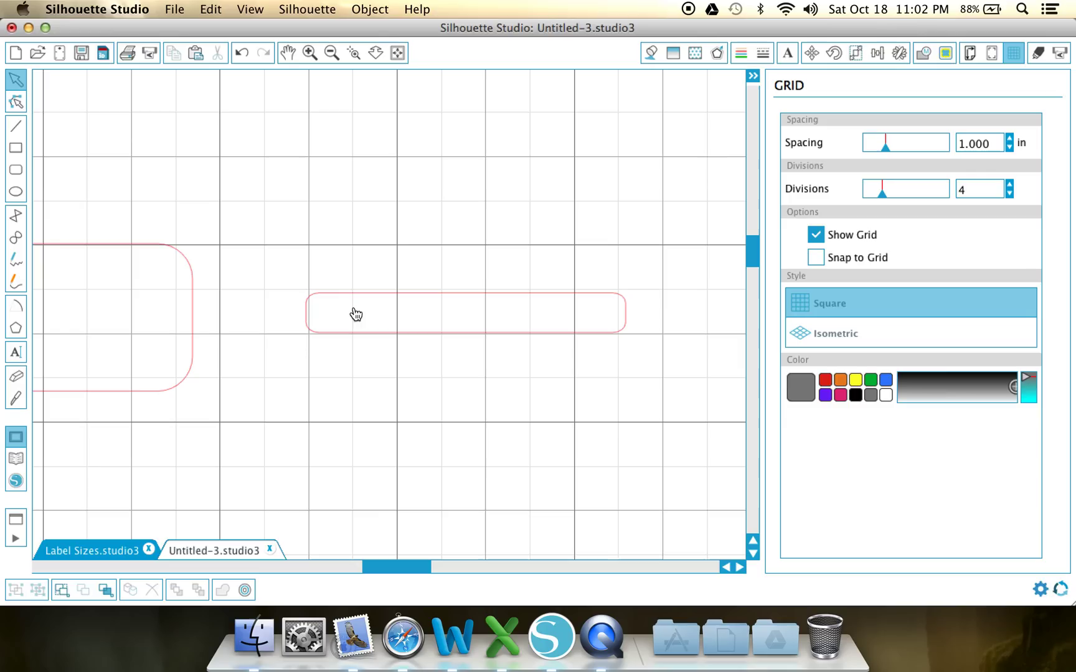
left_click_drag(269, 244, 703, 457)
key("Delete")
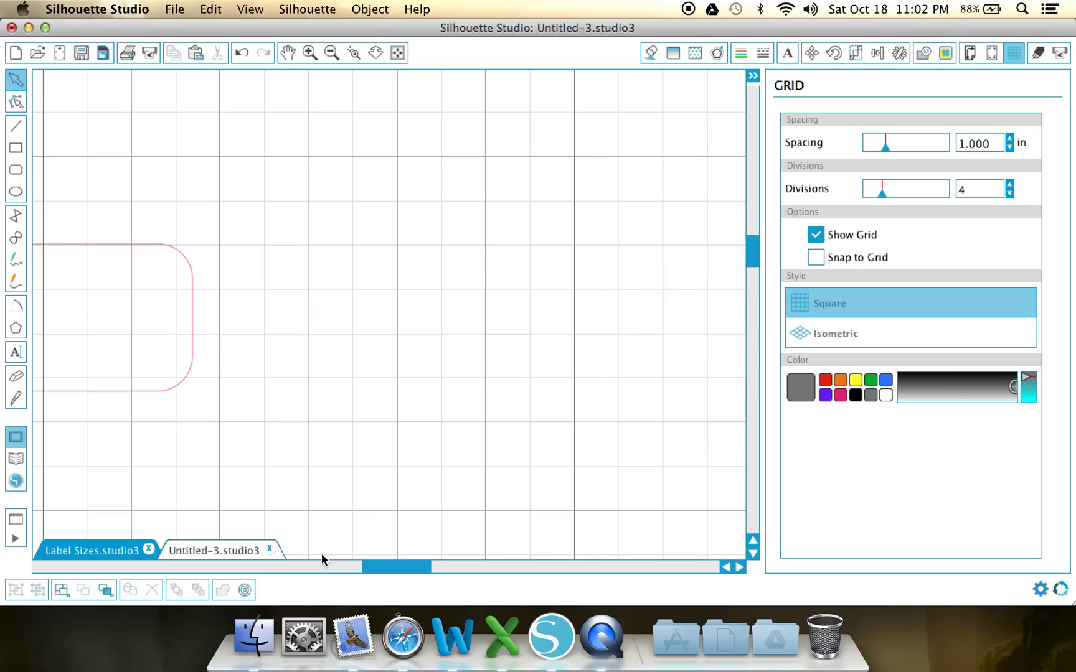
left_click(331, 54)
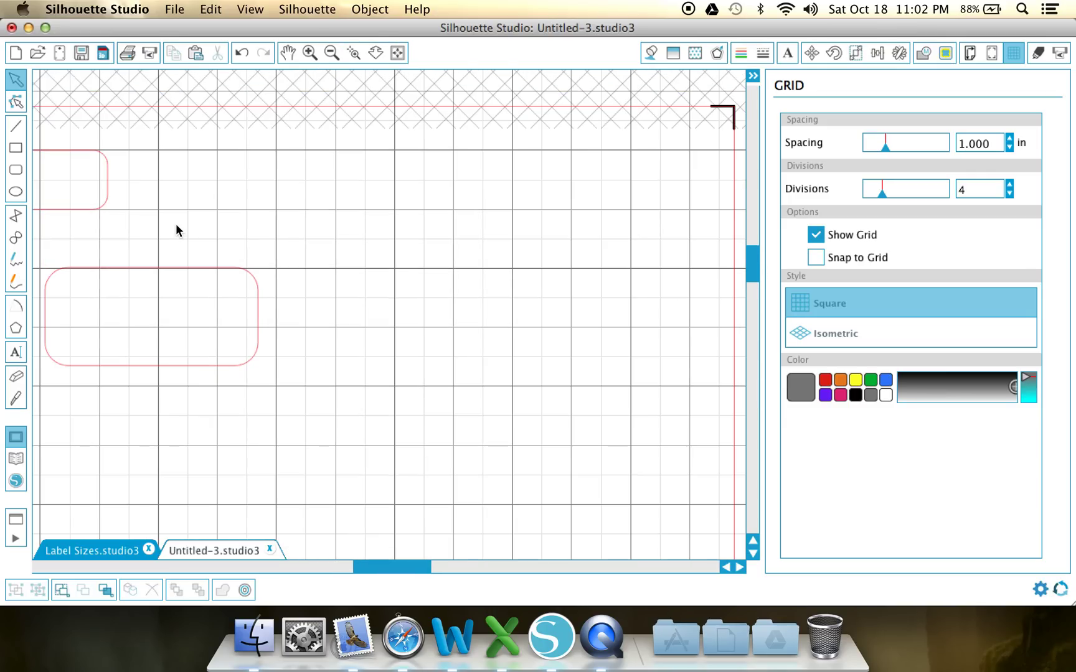
left_click_drag(420, 384, 391, 387)
scroll(280, 406, "left", 10)
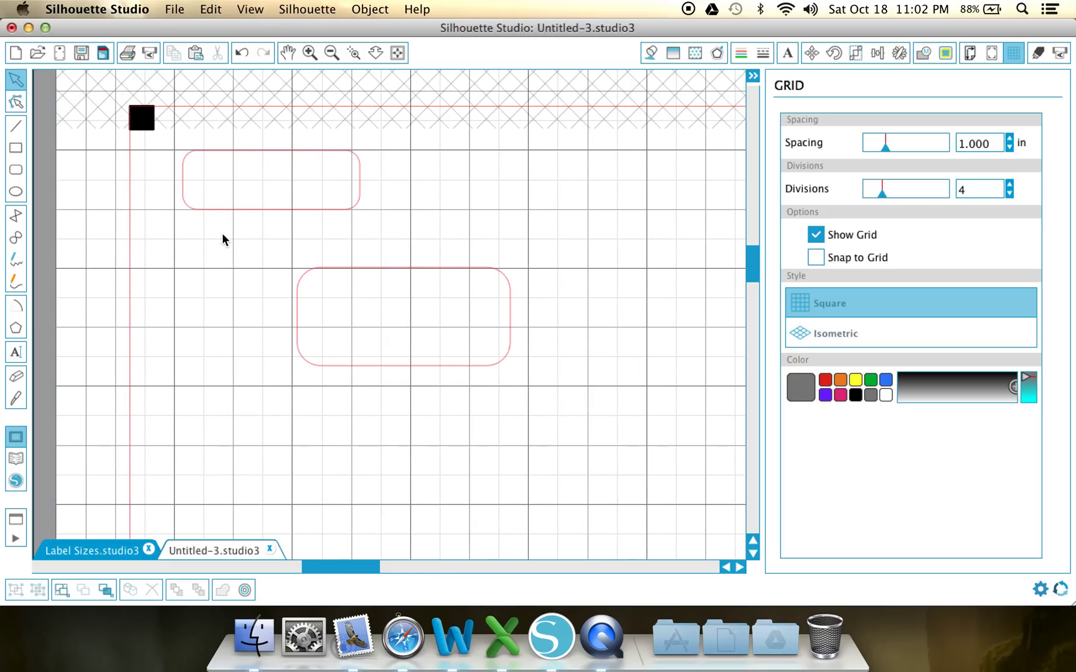
left_click_drag(225, 235, 581, 418)
key("Delete")
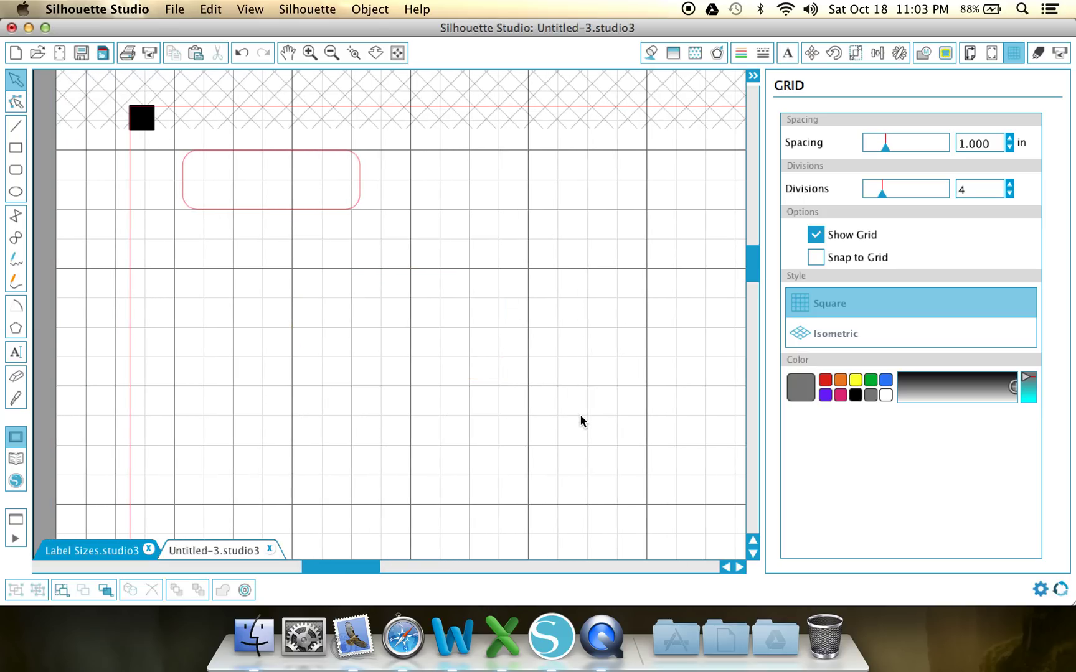
Choose Century Gothic as the text font.
left_click(16, 353)
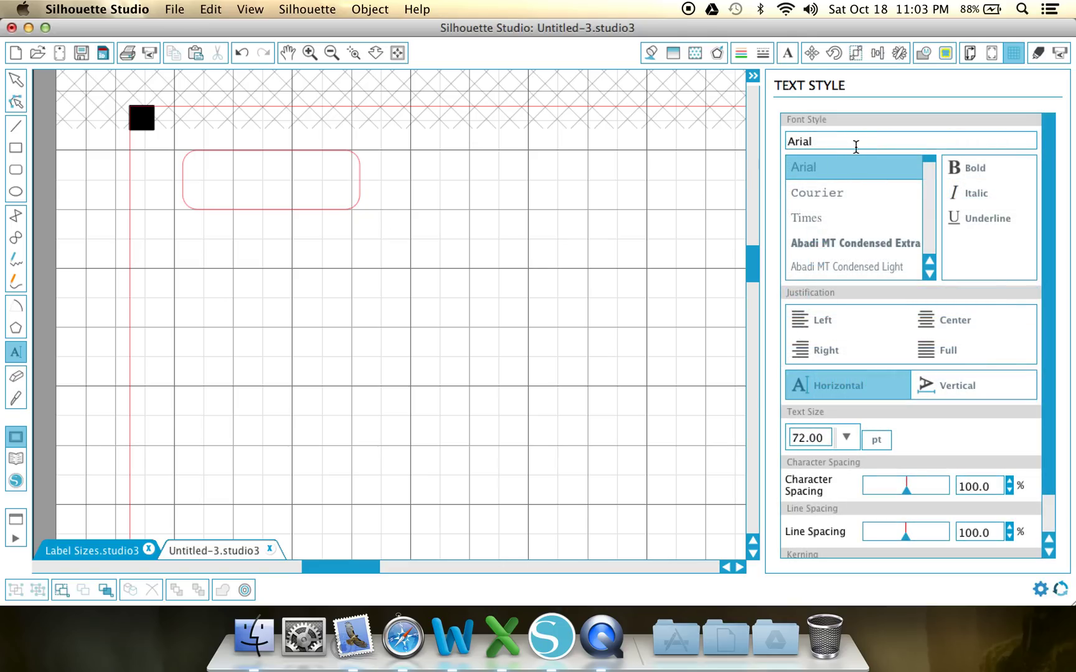
double_click(799, 140)
type("cet")
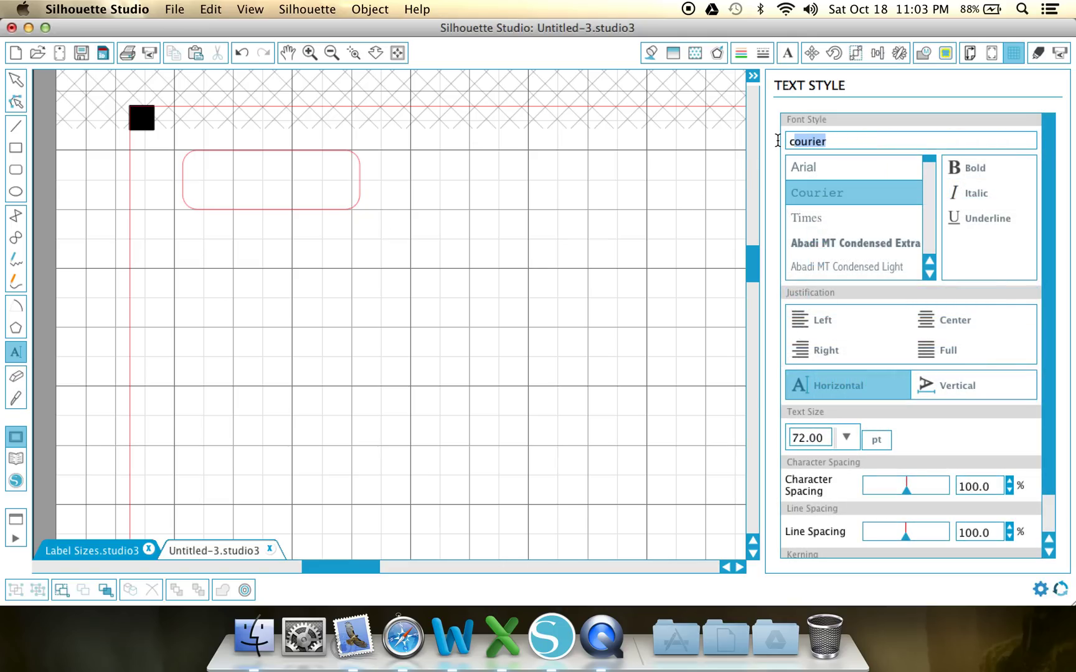
key("BackSpace")
type("ntury ")
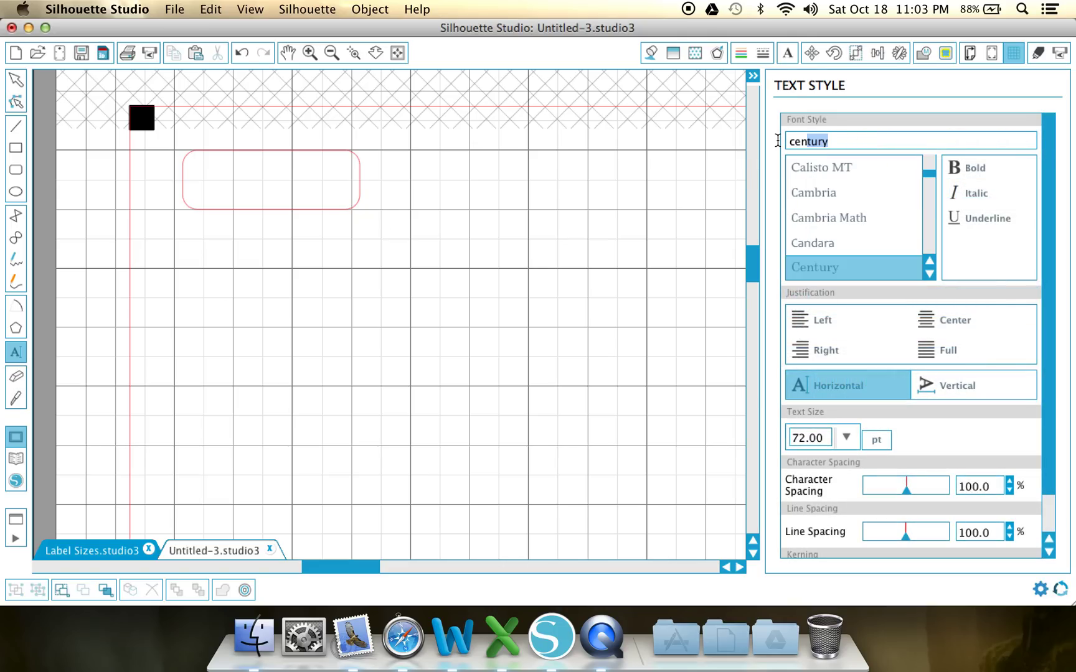
type("gothic")
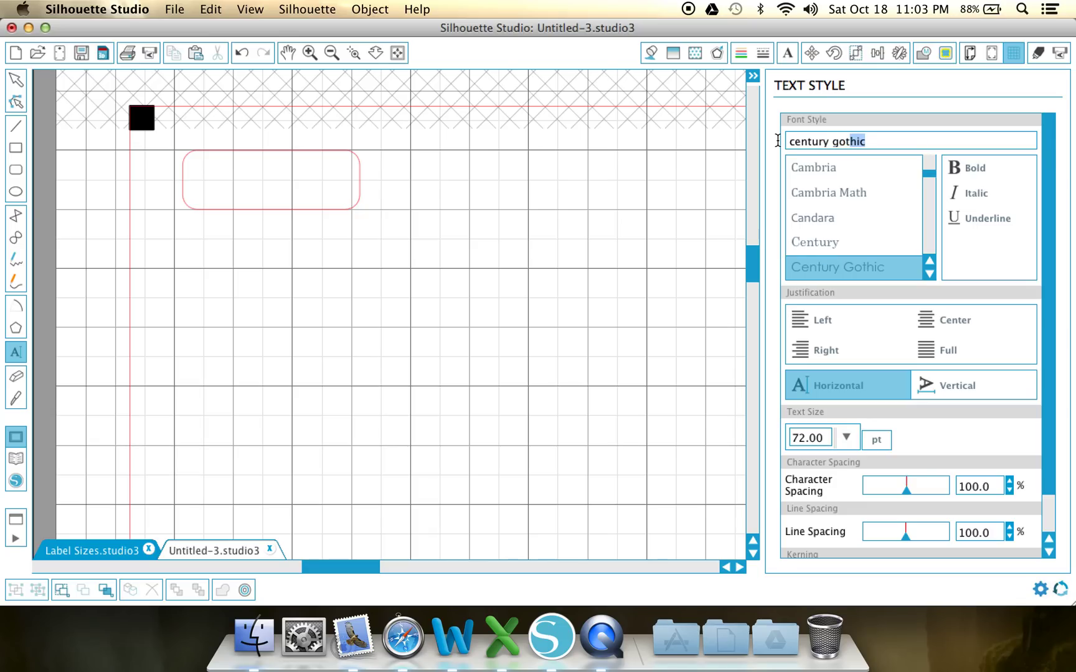
left_click(874, 268)
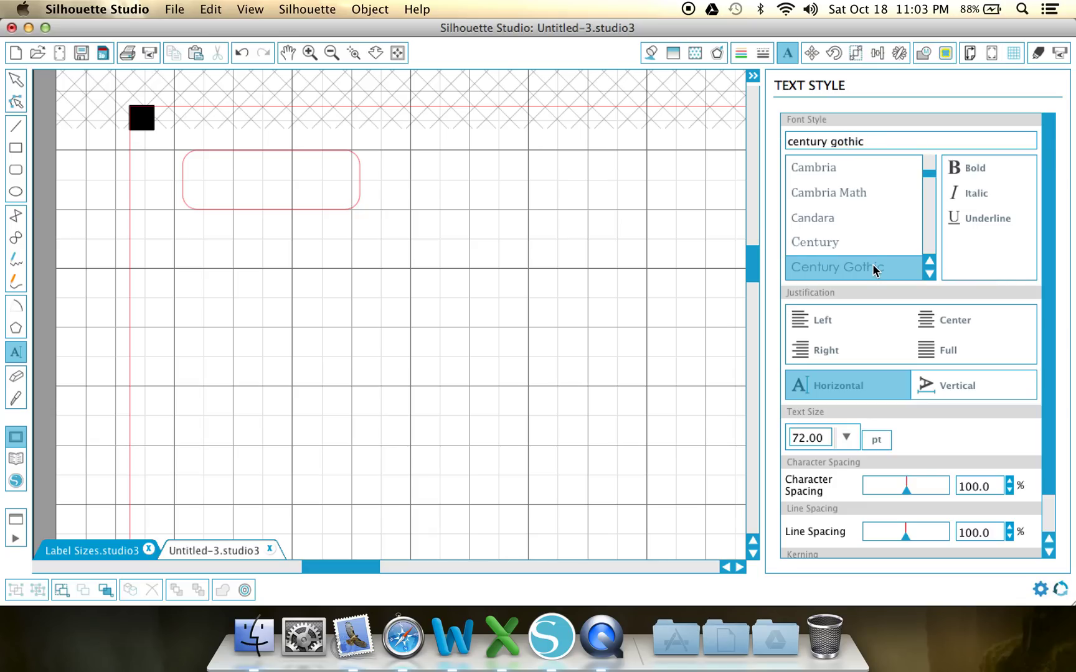
left_click(839, 244)
left_click(840, 269)
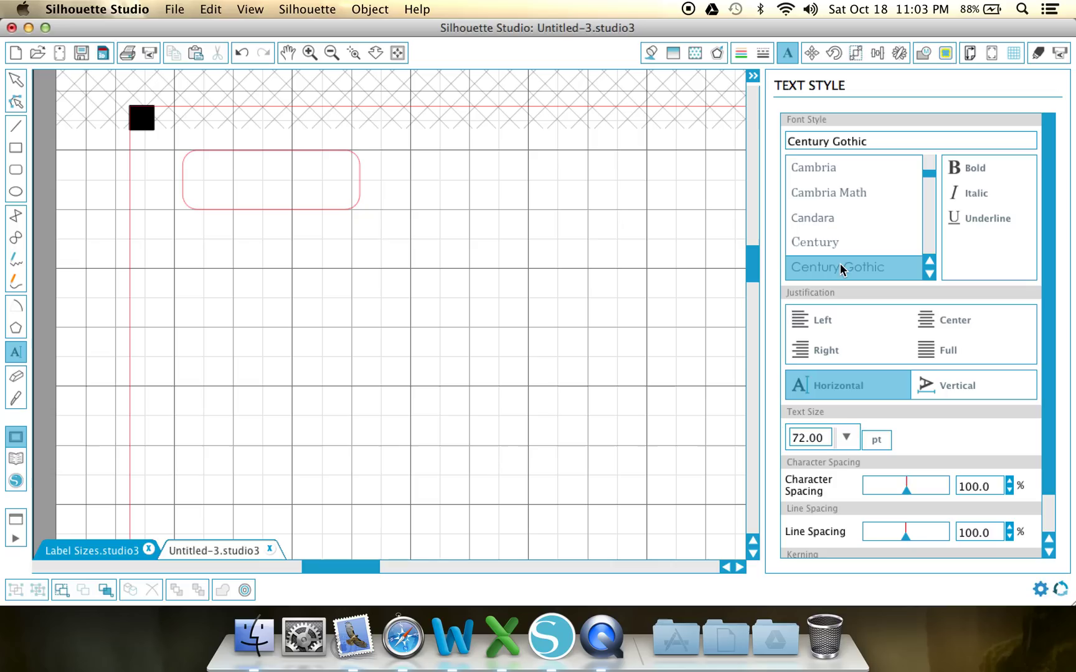
Set 12 pt size, type 'birthday' below the rounded rectangle, and select it.
left_click(846, 439)
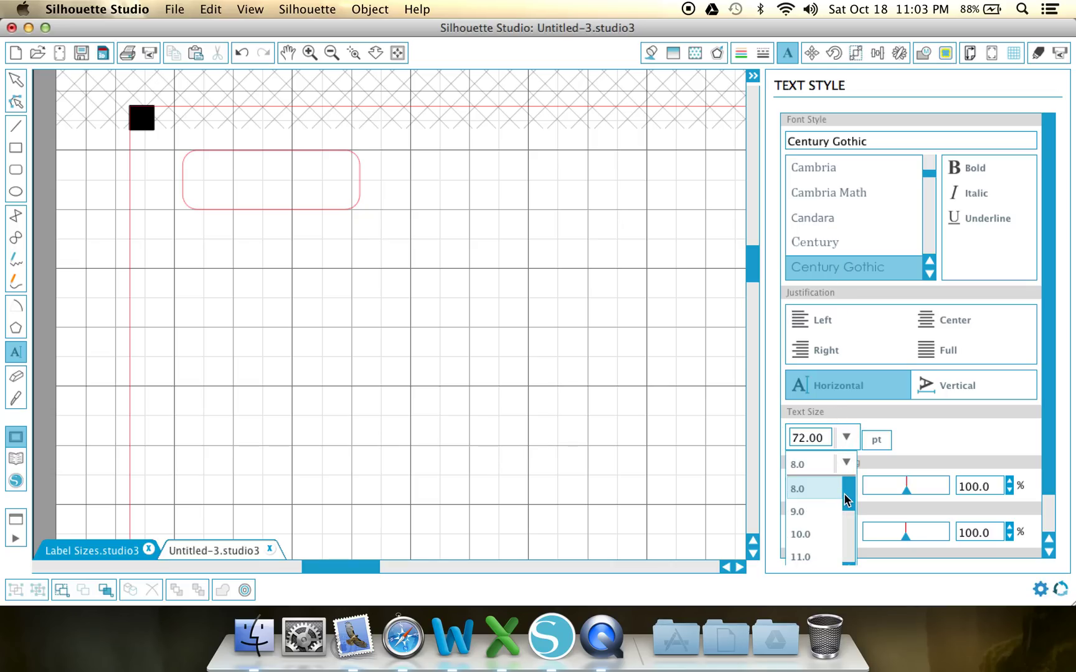
left_click_drag(845, 493, 845, 518)
left_click(820, 488)
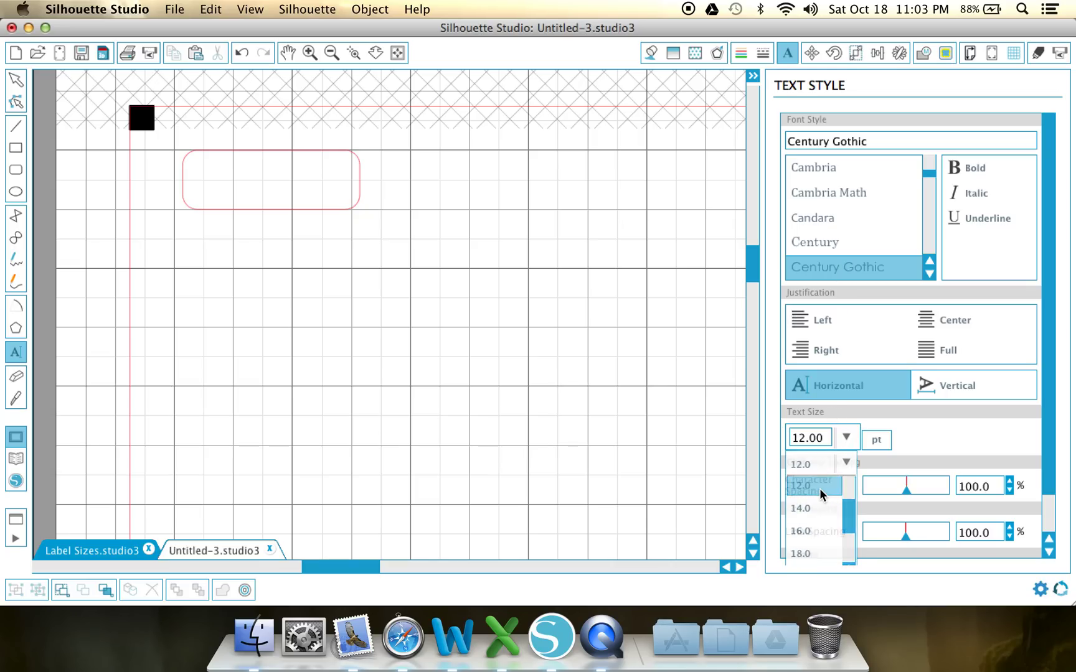
left_click(246, 356)
type("birthda")
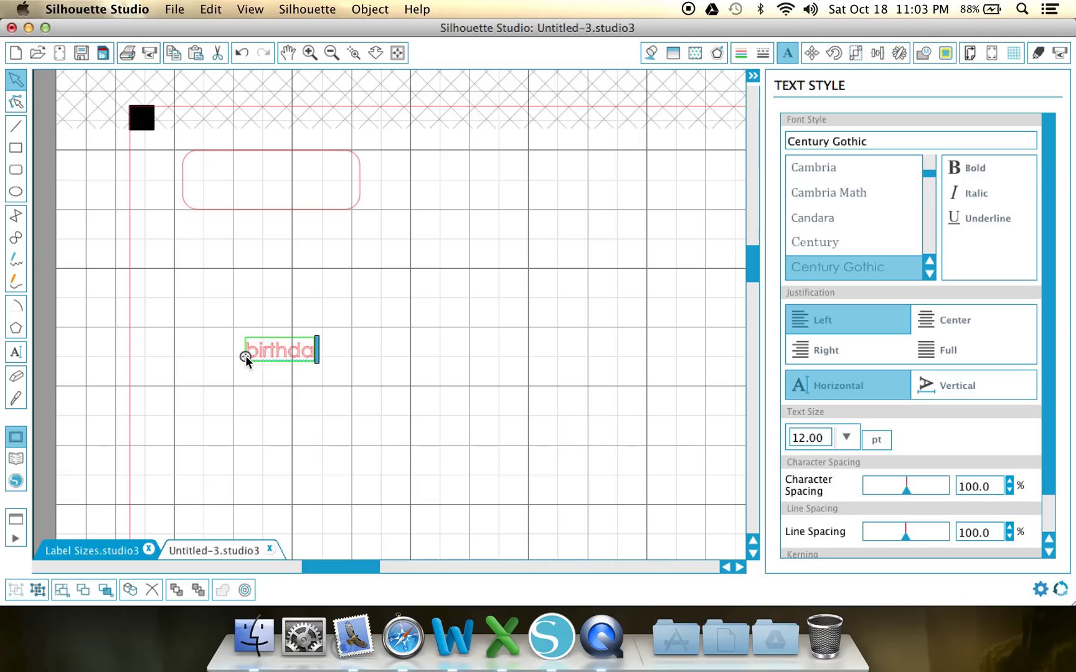
type("y")
left_click(402, 423)
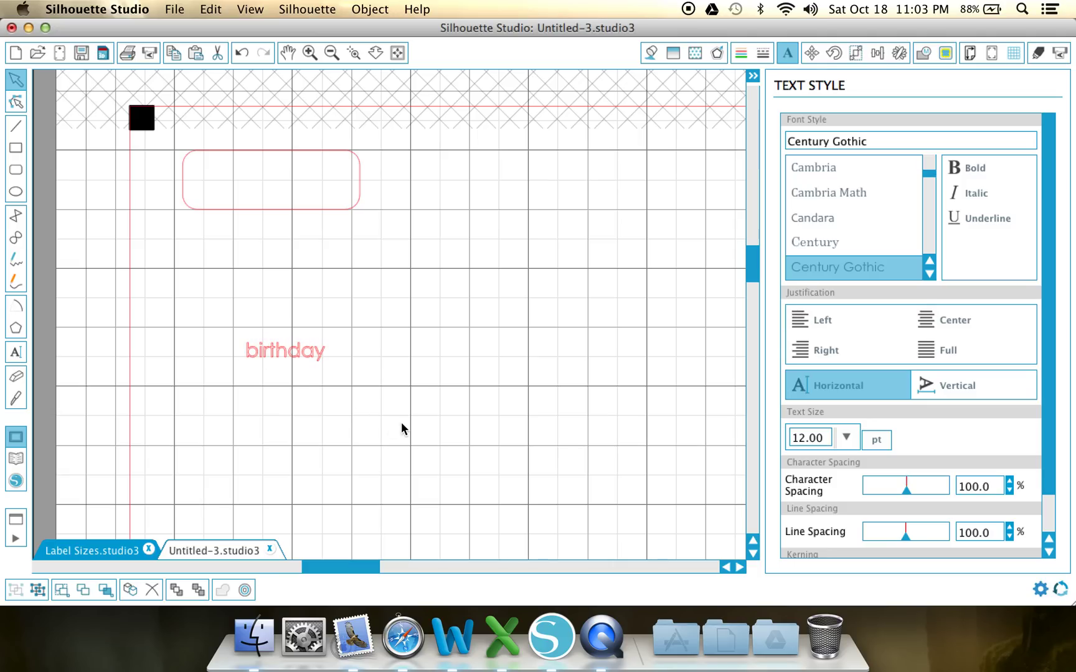
left_click_drag(292, 356, 380, 346)
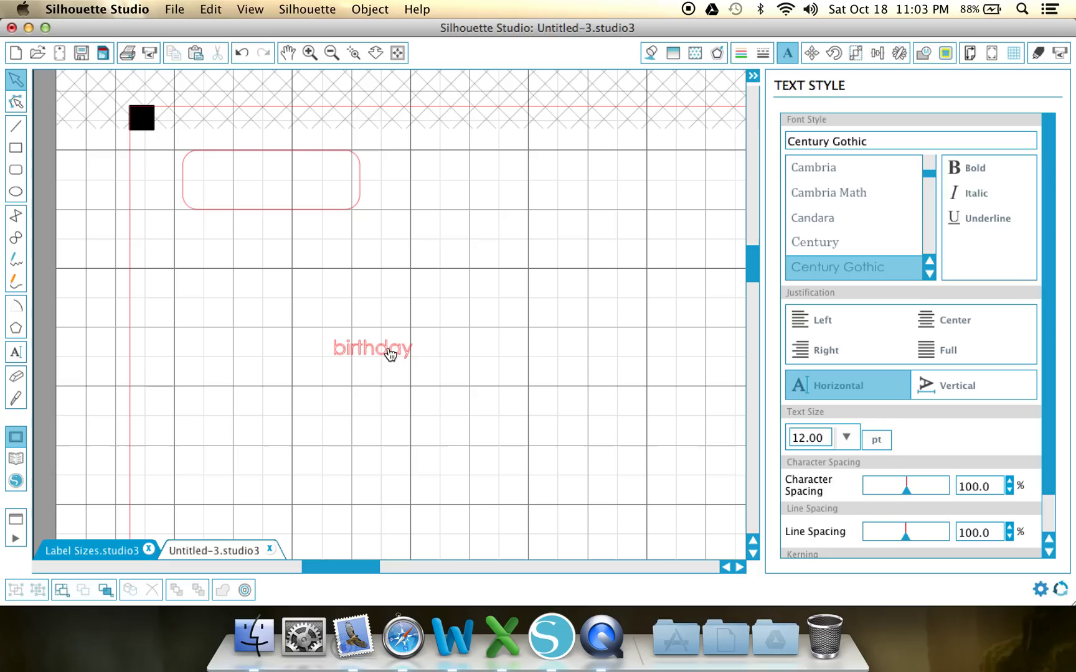
left_click_drag(295, 301, 483, 426)
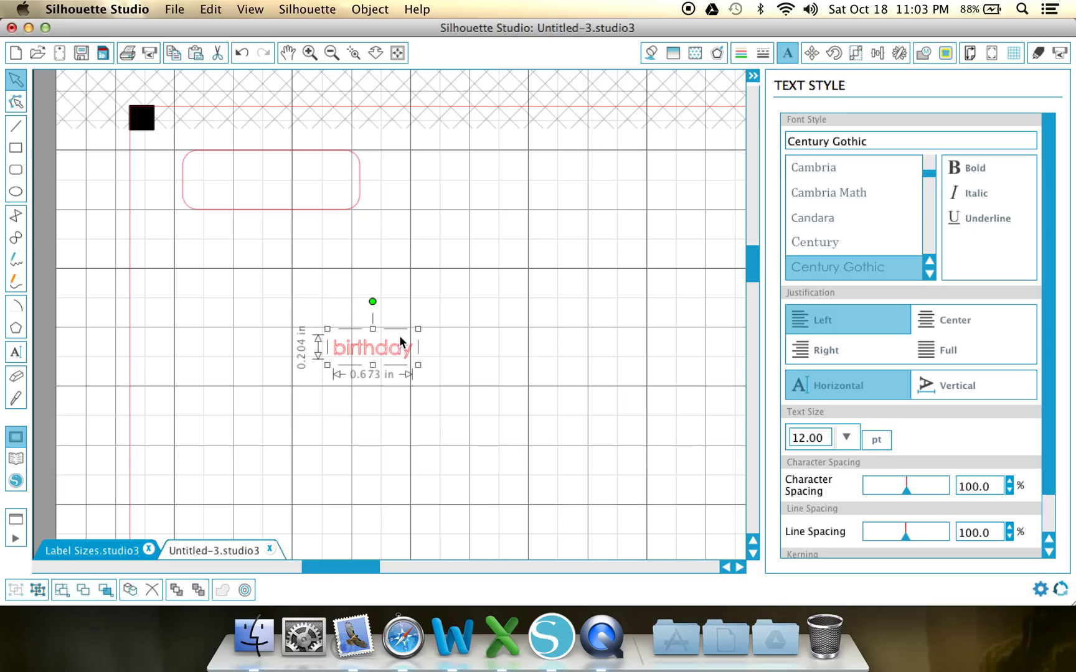
Give the 'birthday' text the No Cut style and show the Fill Color panel.
left_click(1036, 57)
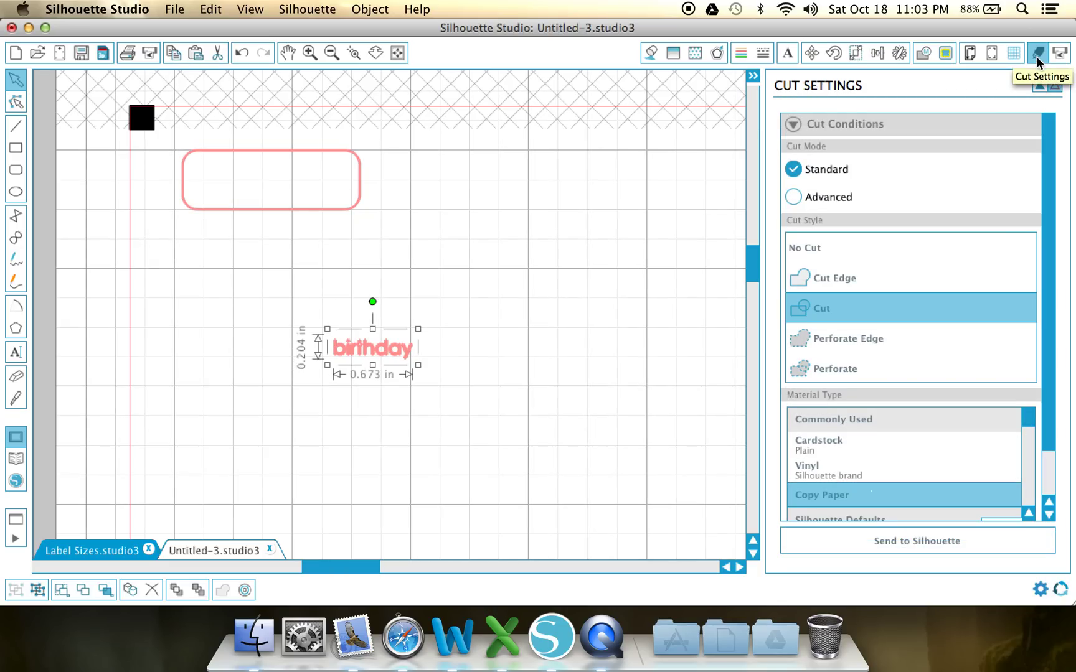
left_click(810, 248)
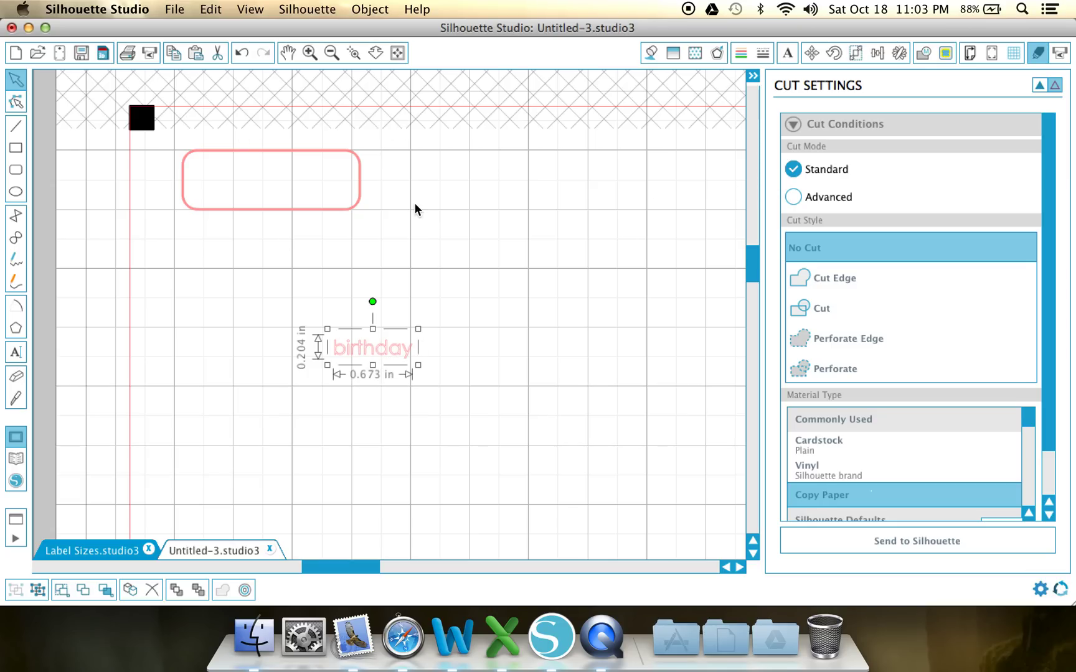
left_click(651, 53)
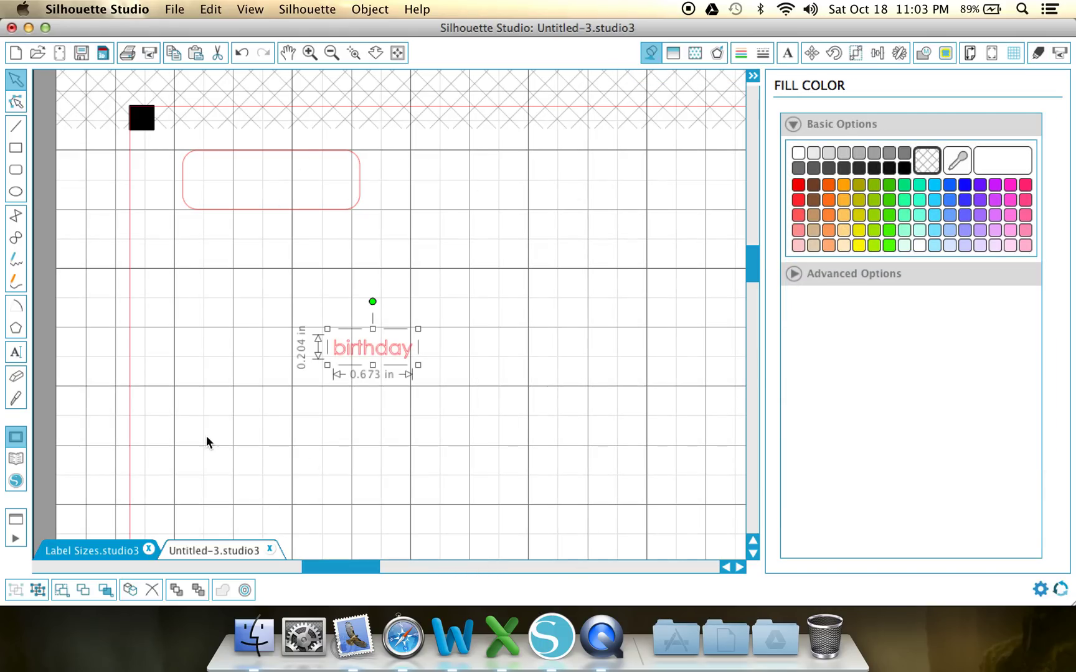
Fill the 'birthday' text white and move it inside the rounded rectangle.
left_click(344, 165)
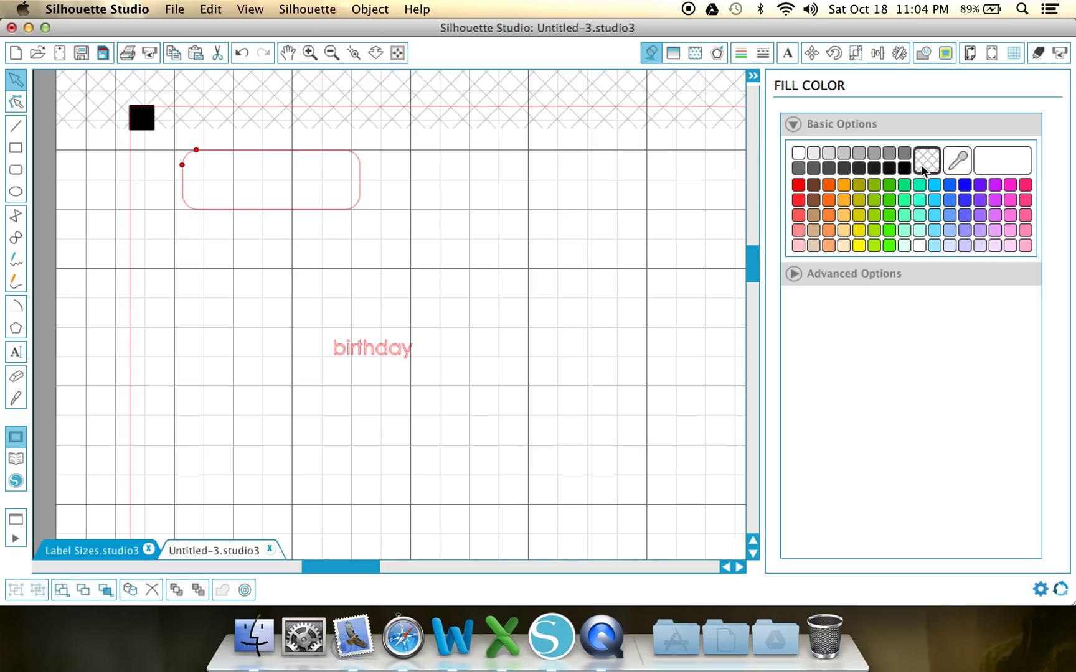
left_click(392, 349)
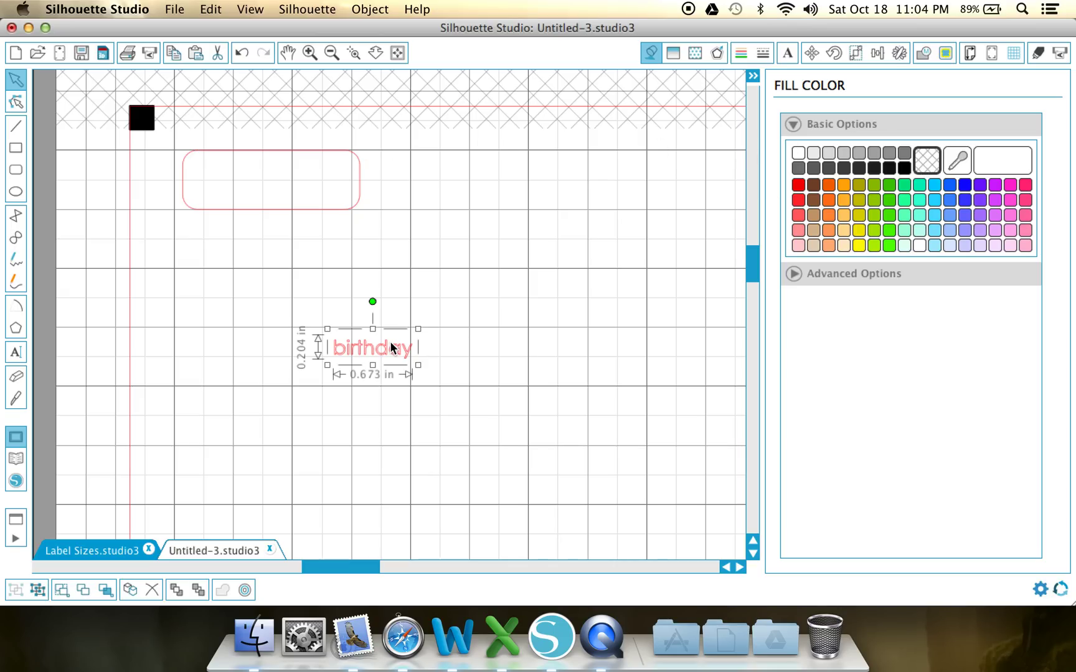
left_click(801, 154)
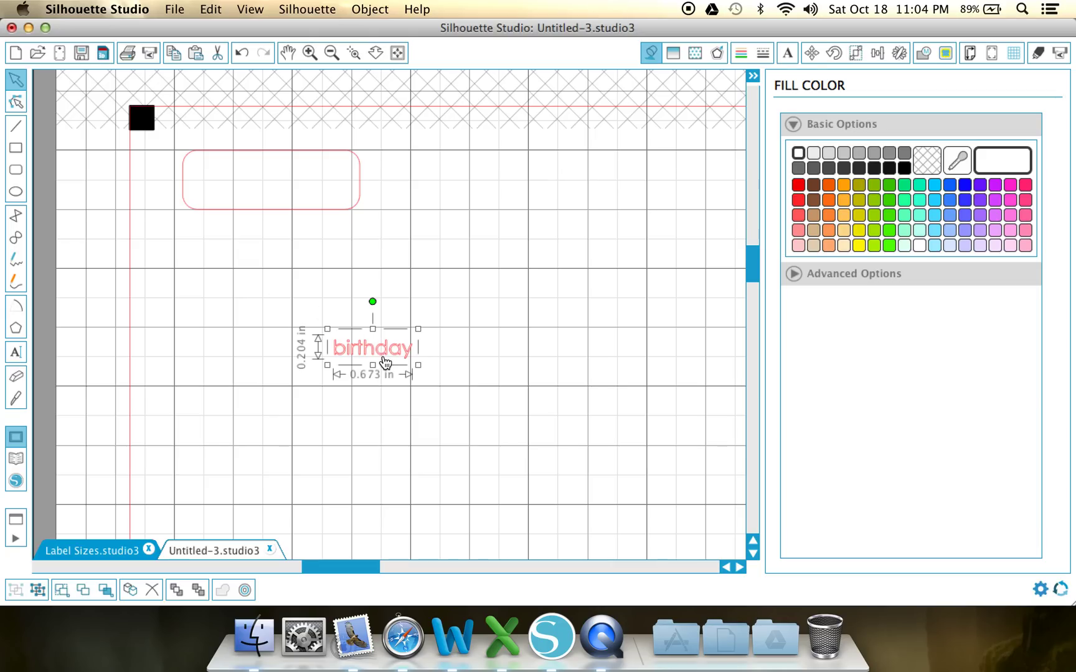
left_click_drag(382, 356, 353, 142)
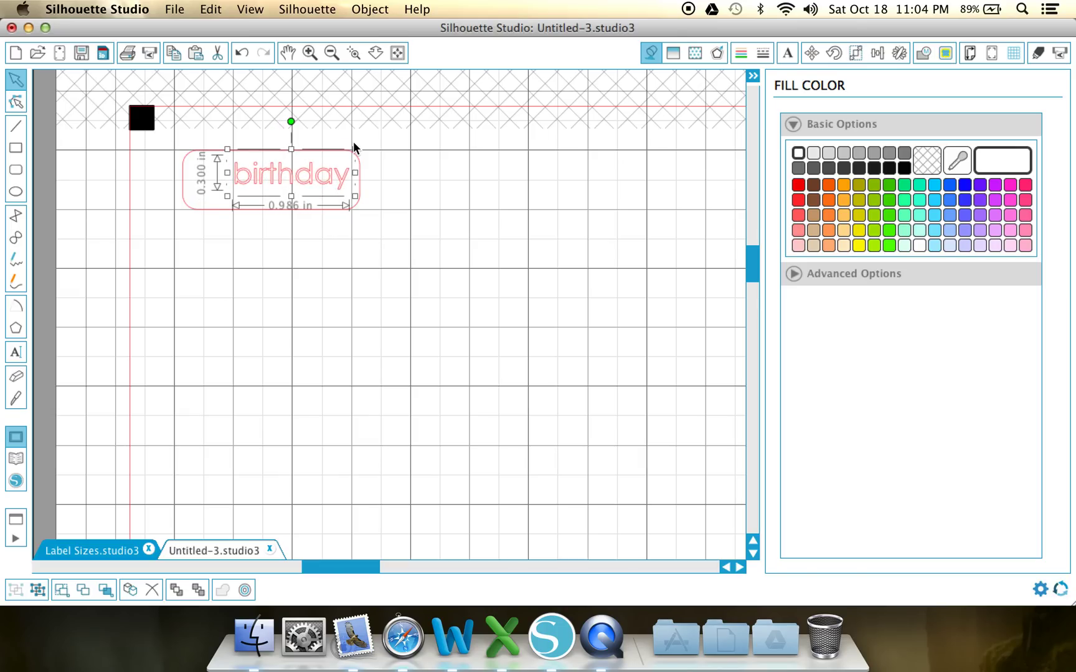
left_click_drag(329, 181, 309, 184)
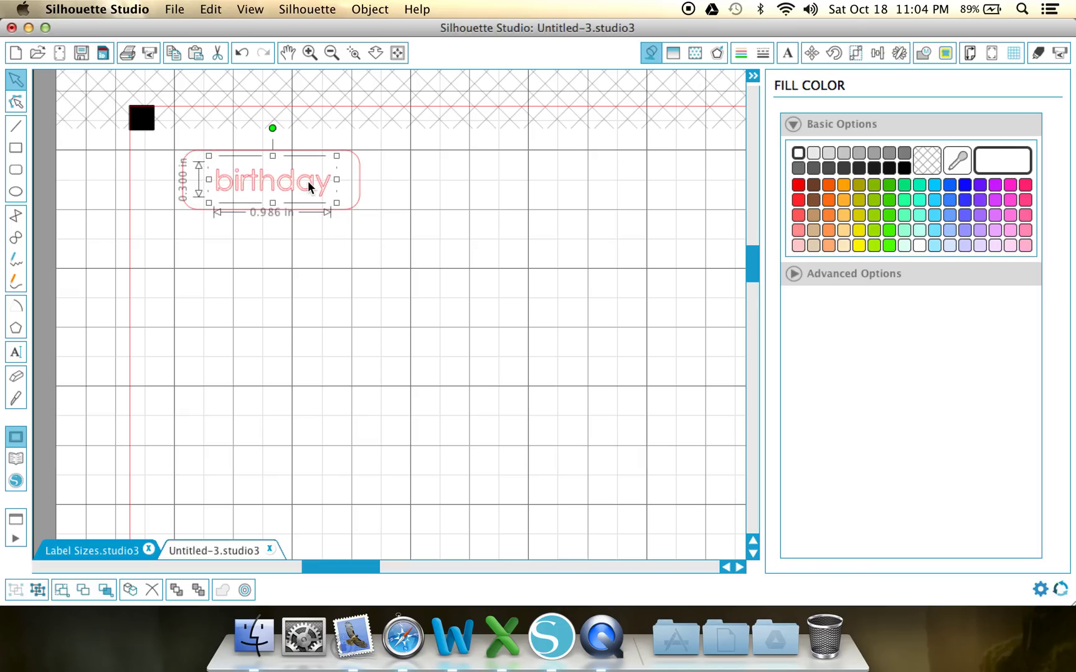
Select the rectangle and 'birthday' text together and align them to Center.
left_click(303, 264)
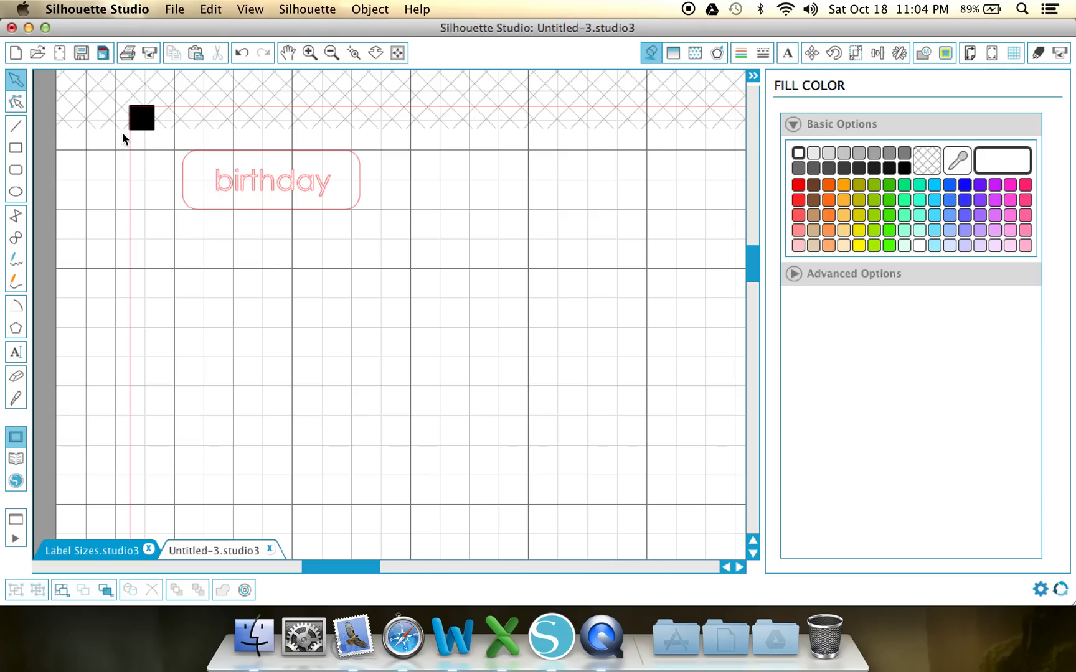
left_click_drag(122, 132, 413, 229)
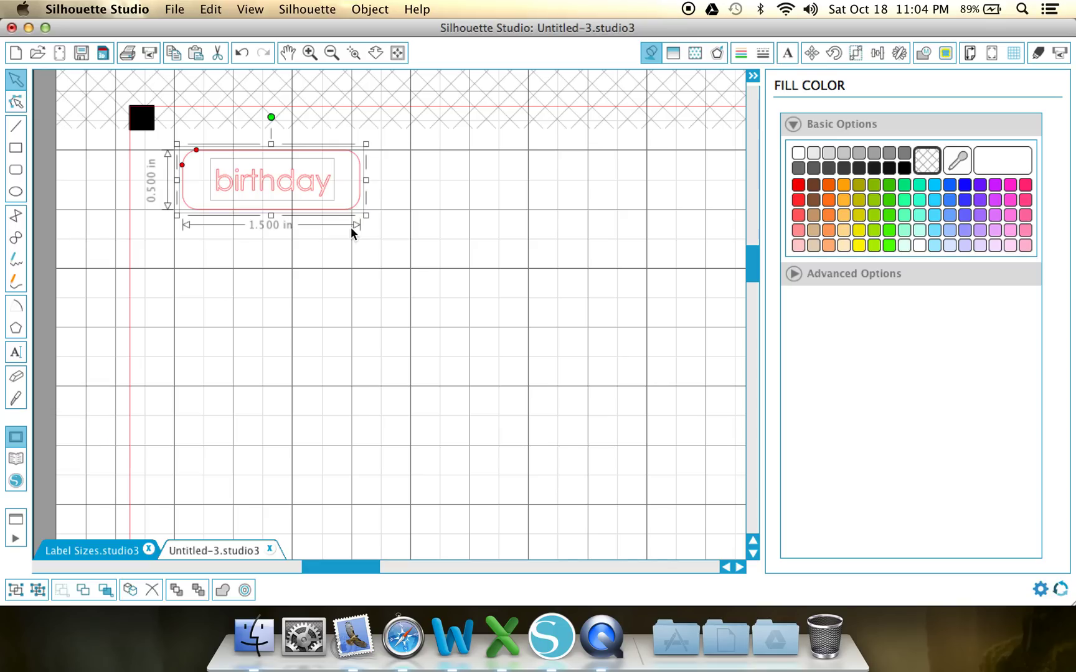
left_click(91, 158)
left_click_drag(91, 129, 443, 252)
left_click(881, 56)
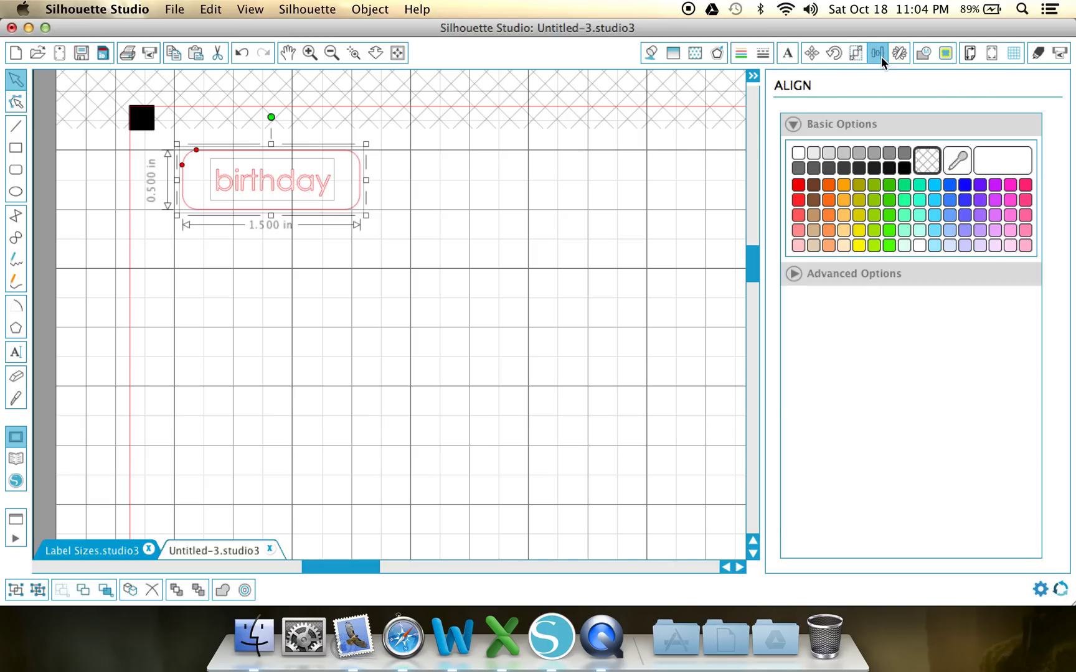
left_click(823, 150)
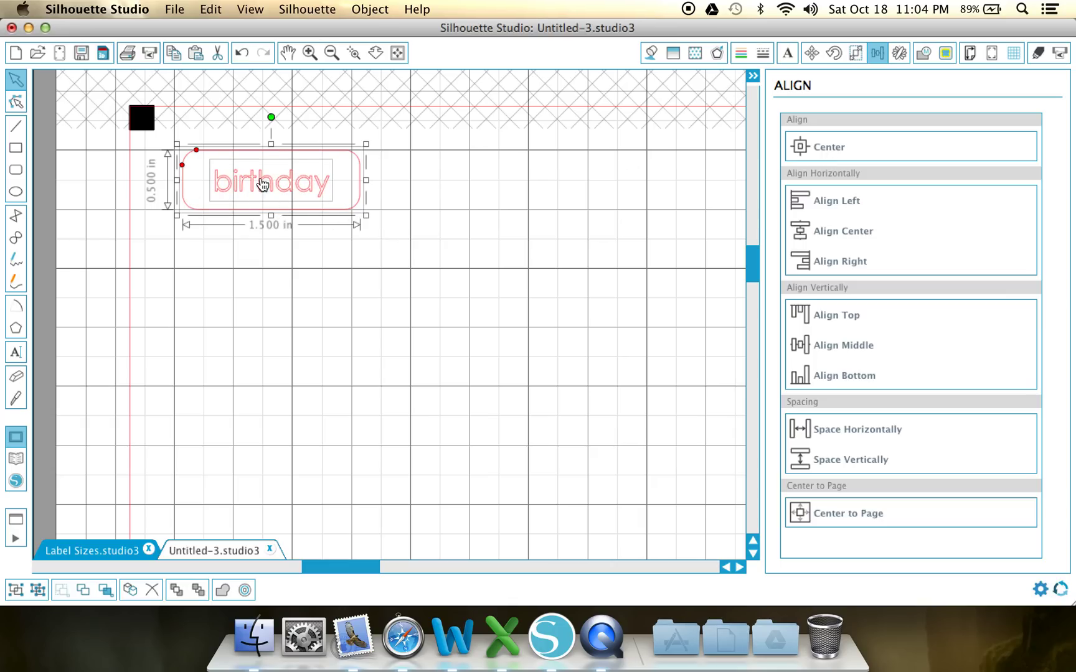
left_click(828, 203)
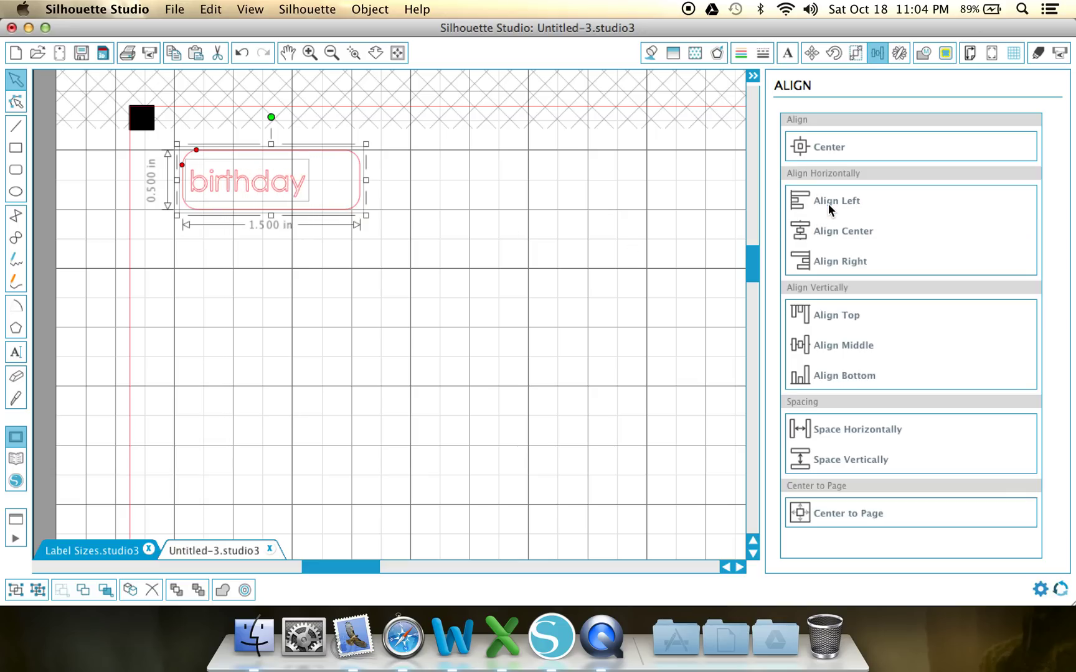
left_click(830, 257)
left_click(828, 153)
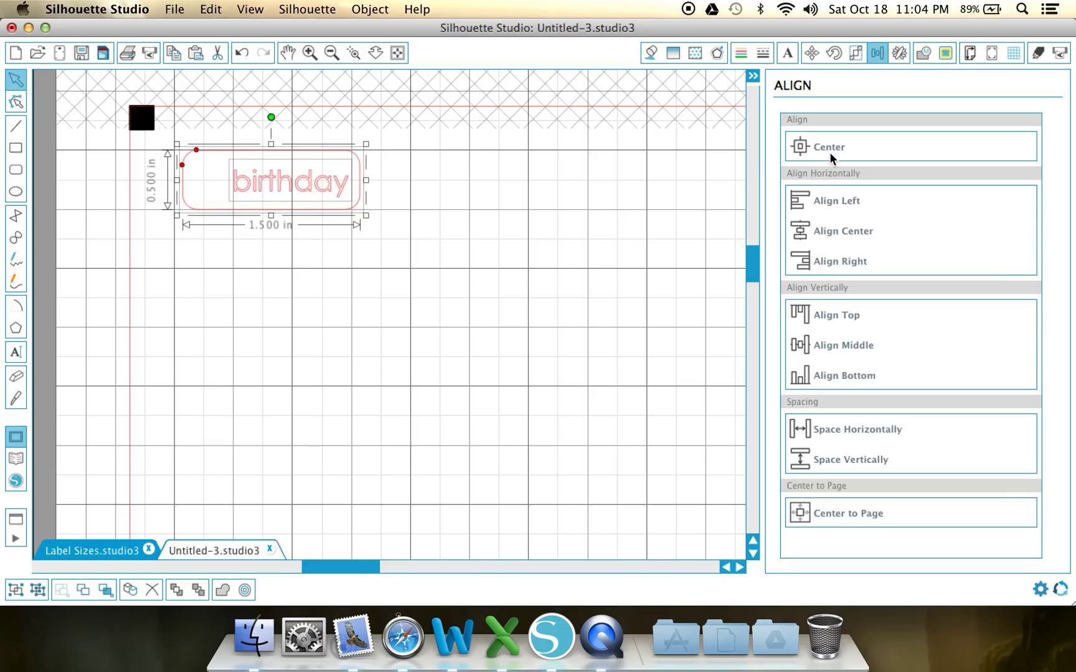
left_click(464, 339)
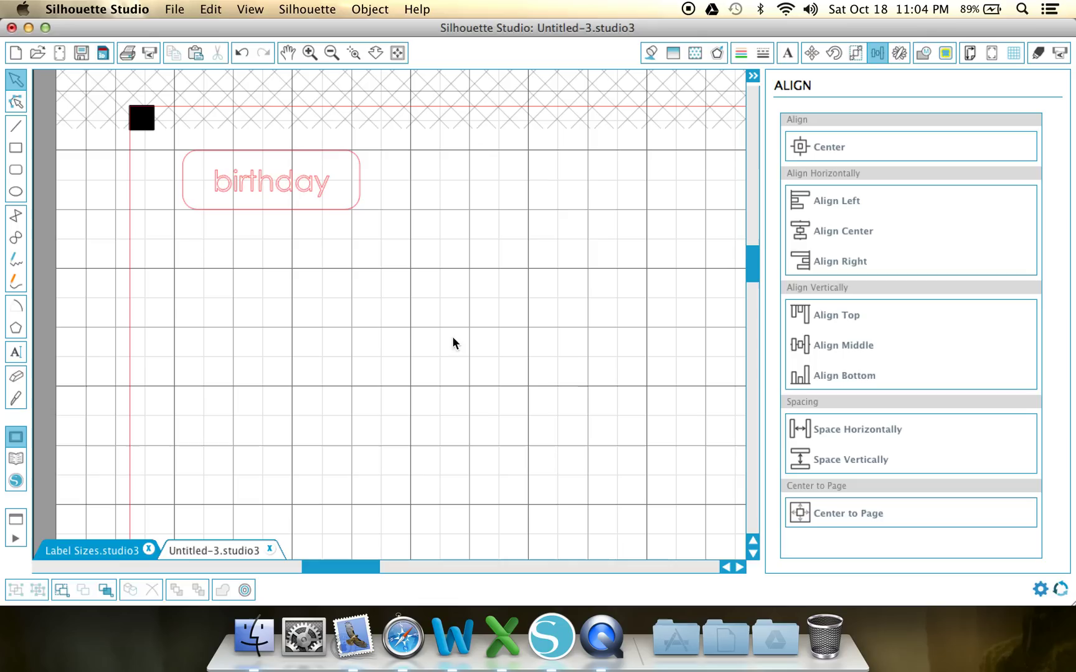
Group the rectangle and text, shift them, then ungroup and move the shapes down.
left_click_drag(101, 124, 411, 258)
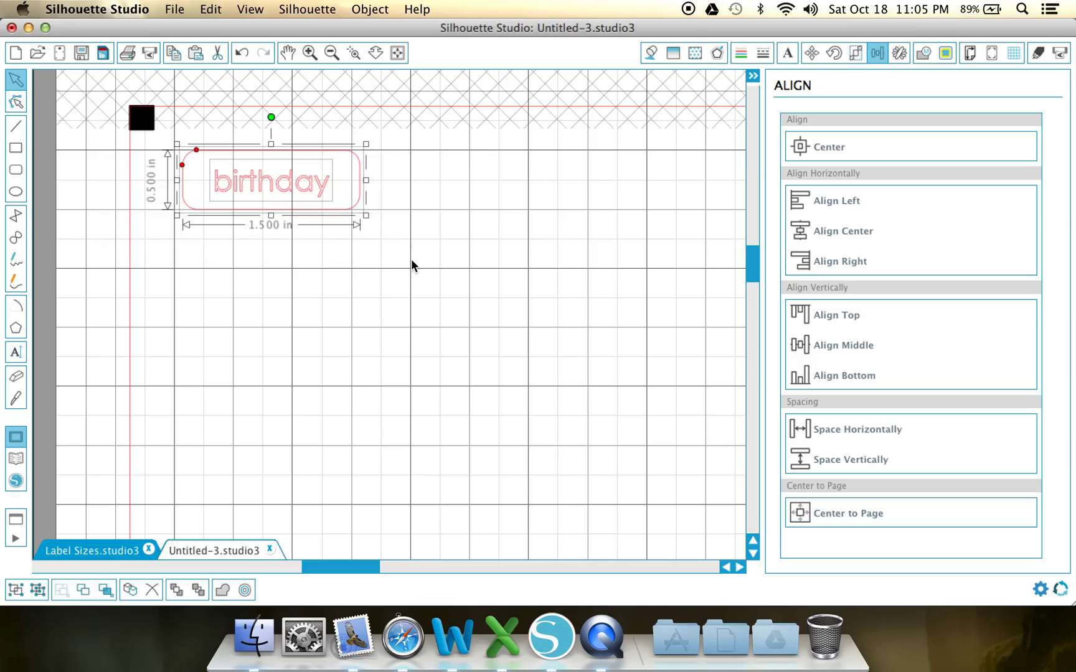
left_click(15, 591)
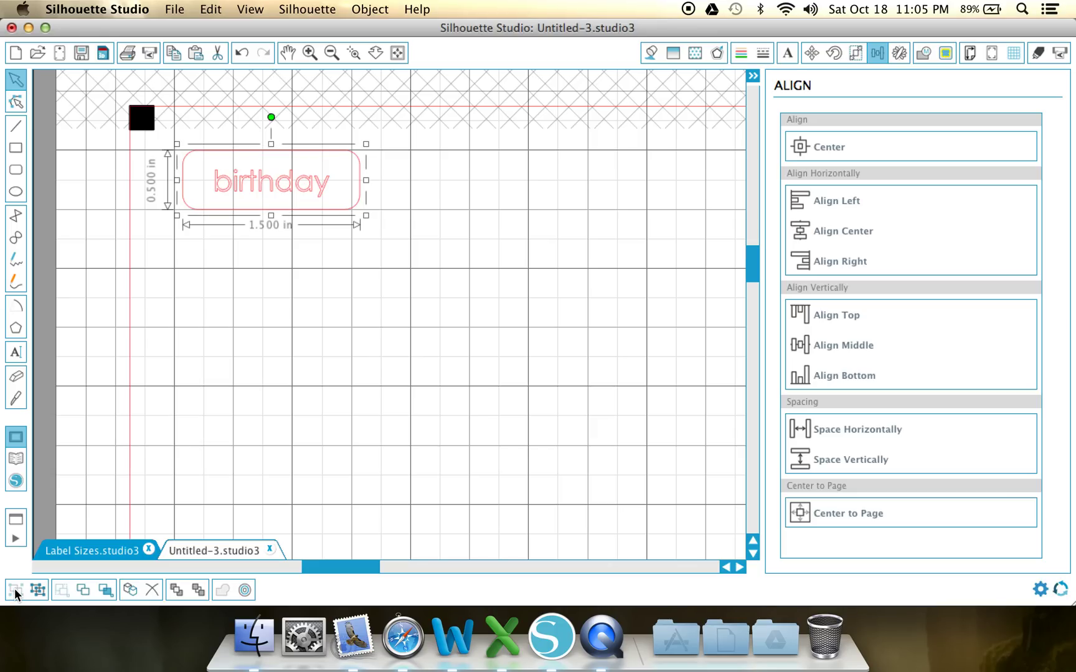
mouse_move(328, 207)
left_mouse_down()
mouse_move(312, 295)
mouse_move(331, 261)
mouse_move(328, 233)
mouse_move(353, 211)
mouse_move(312, 200)
mouse_move(310, 208)
mouse_move(319, 204)
left_mouse_up()
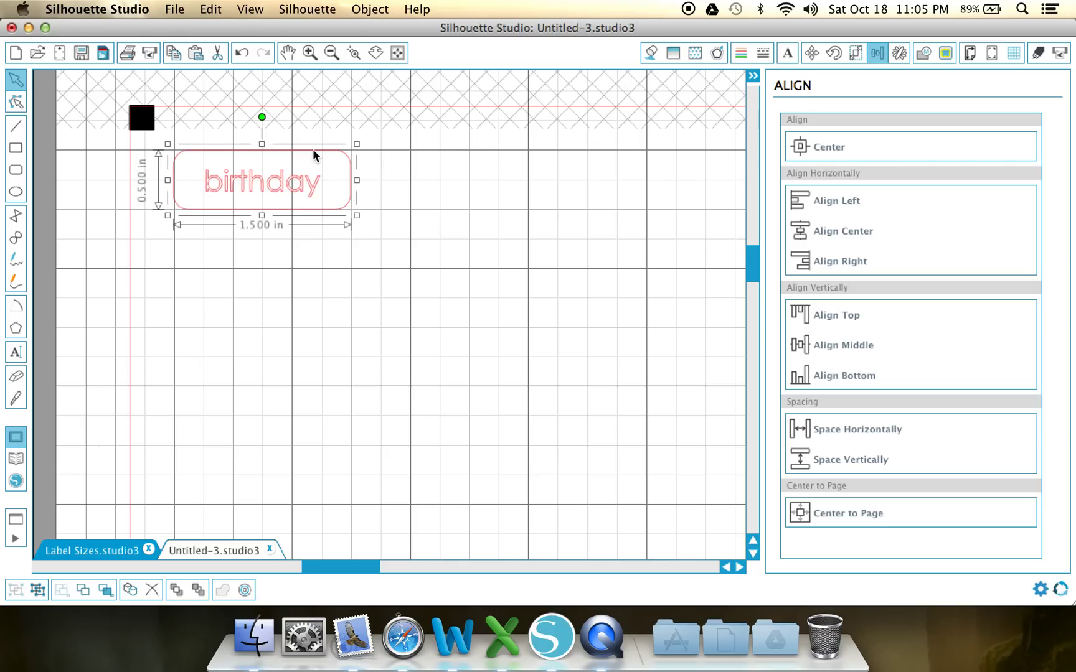
left_click(38, 590)
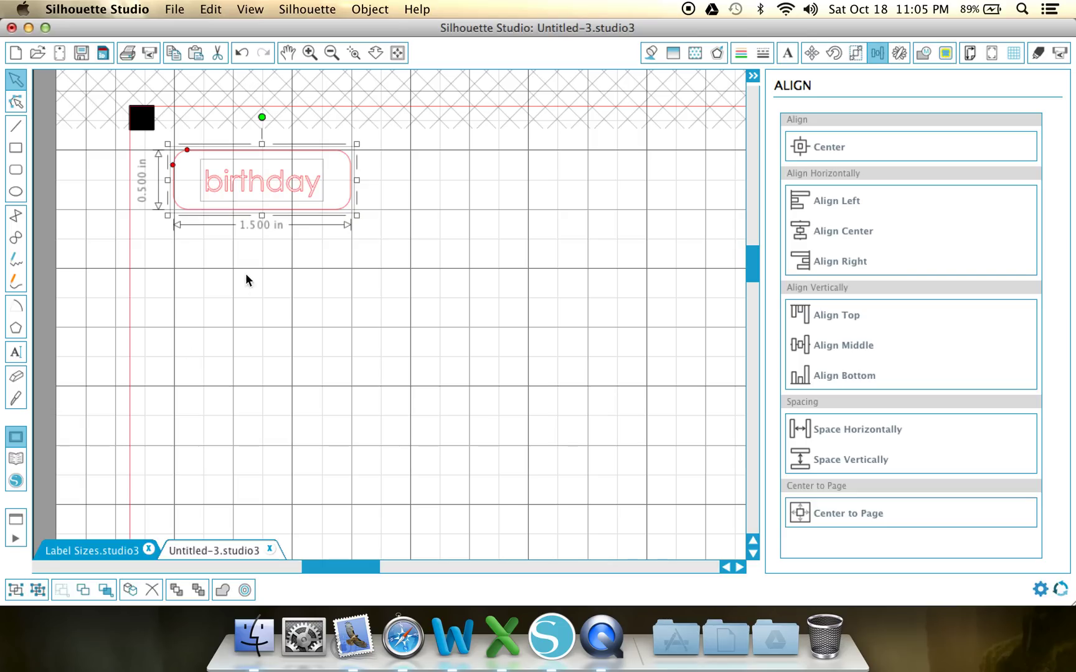
left_click_drag(264, 196, 277, 249)
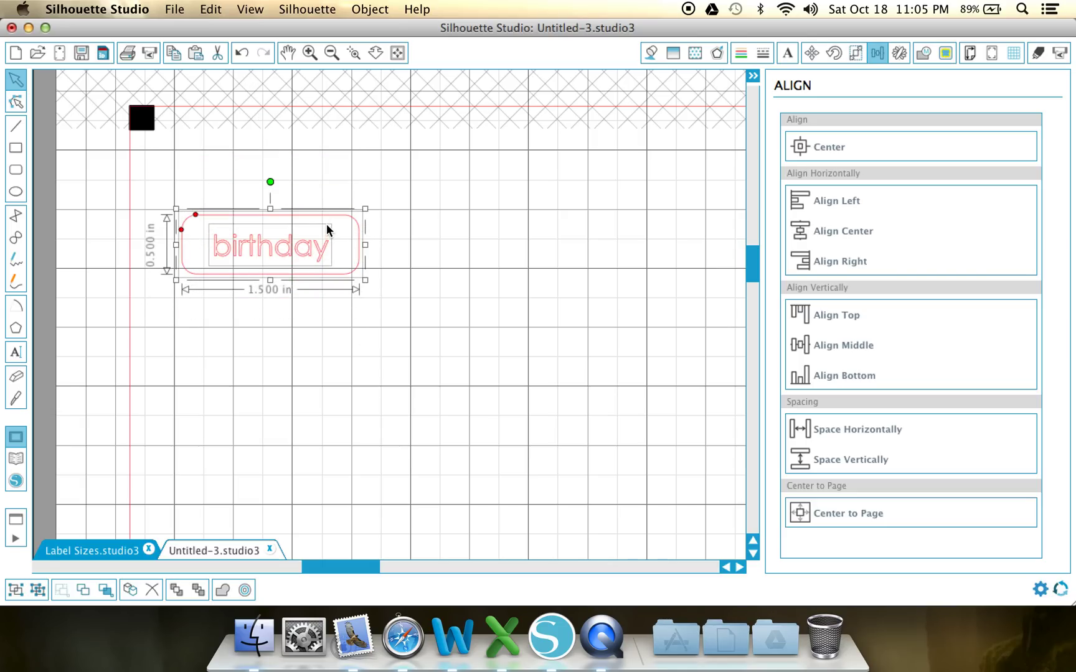
Re-centre 'birthday' in the label, group them, and move the label up.
left_click(392, 232)
left_click(315, 244)
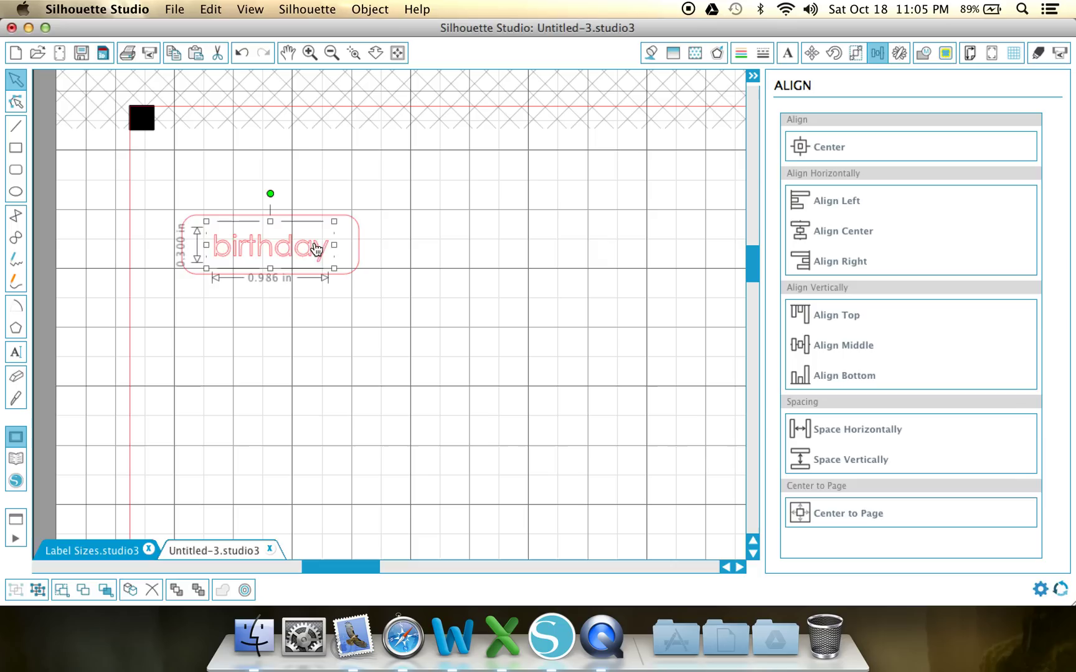
mouse_move(315, 247)
left_mouse_down()
mouse_move(312, 368)
mouse_move(313, 247)
left_mouse_up()
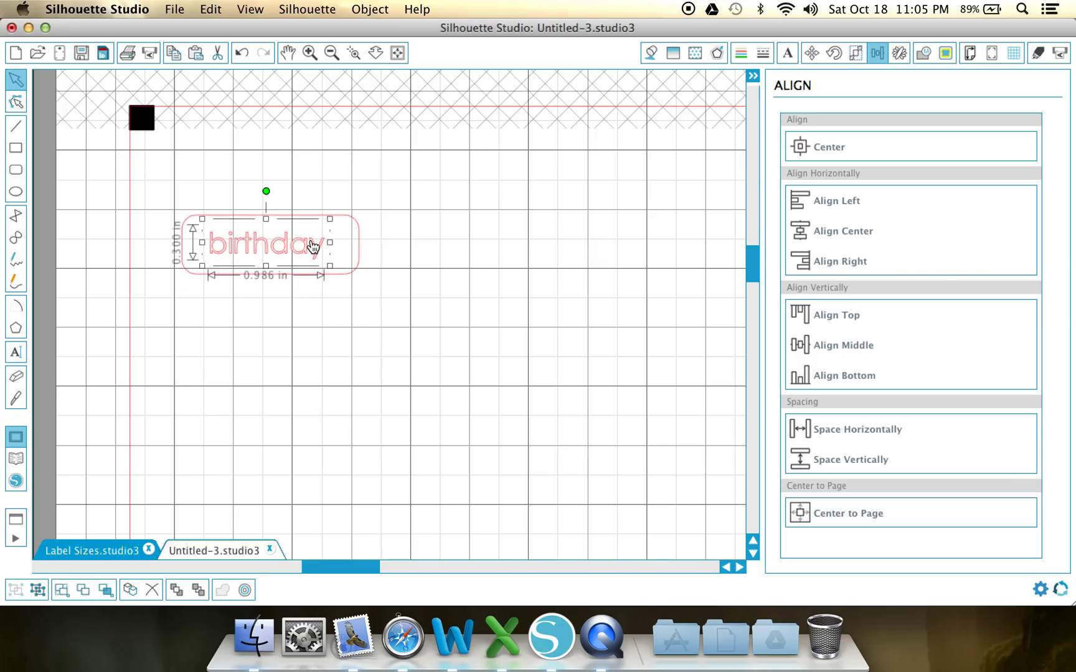
left_click_drag(143, 188, 398, 330)
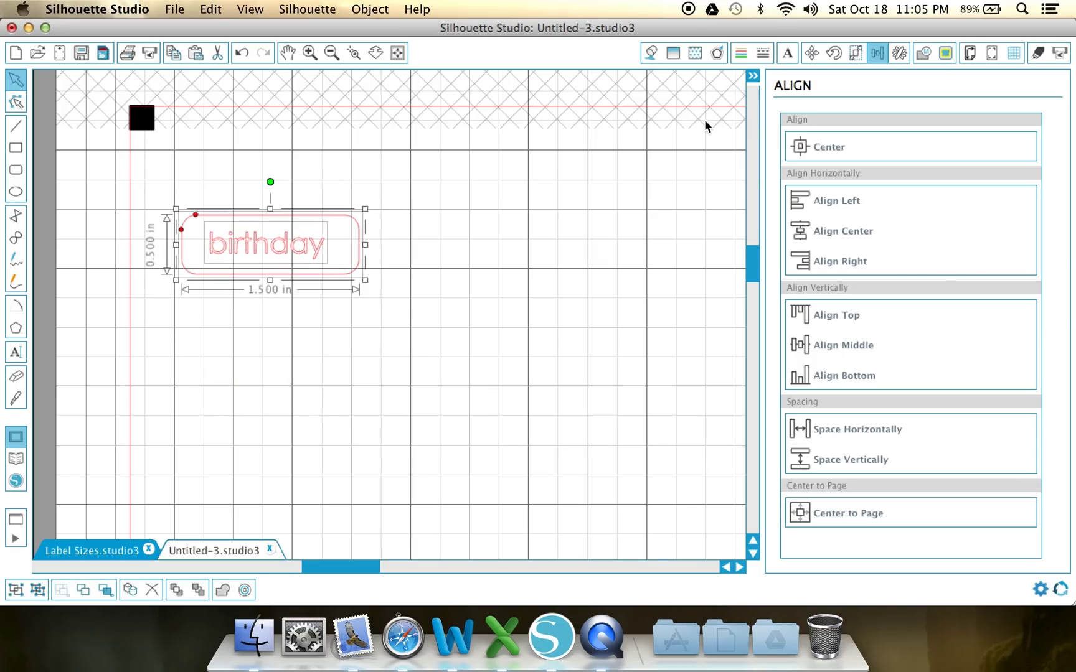
left_click(801, 147)
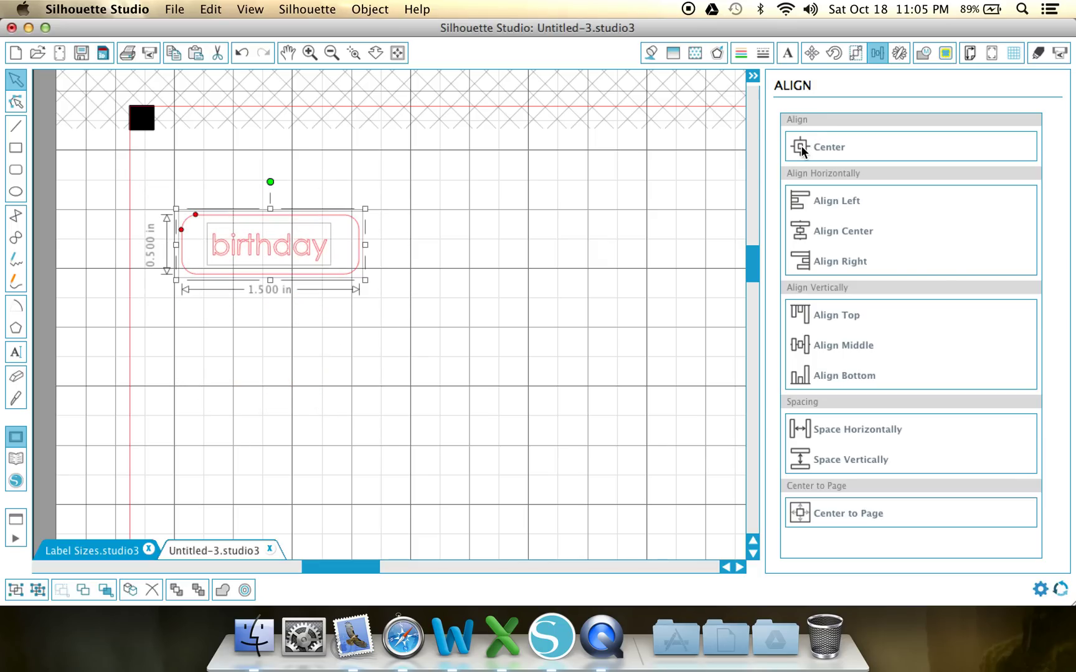
left_click(13, 592)
left_click_drag(278, 222, 271, 163)
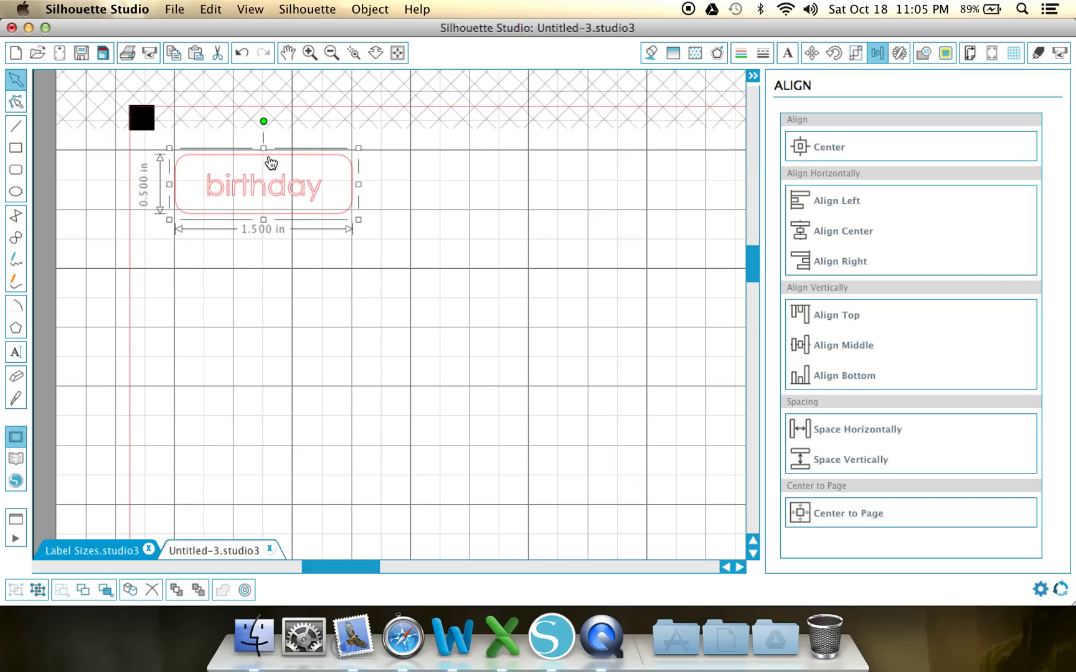
Replicate the label three across and five rows down, making 15 labels.
left_click(899, 59)
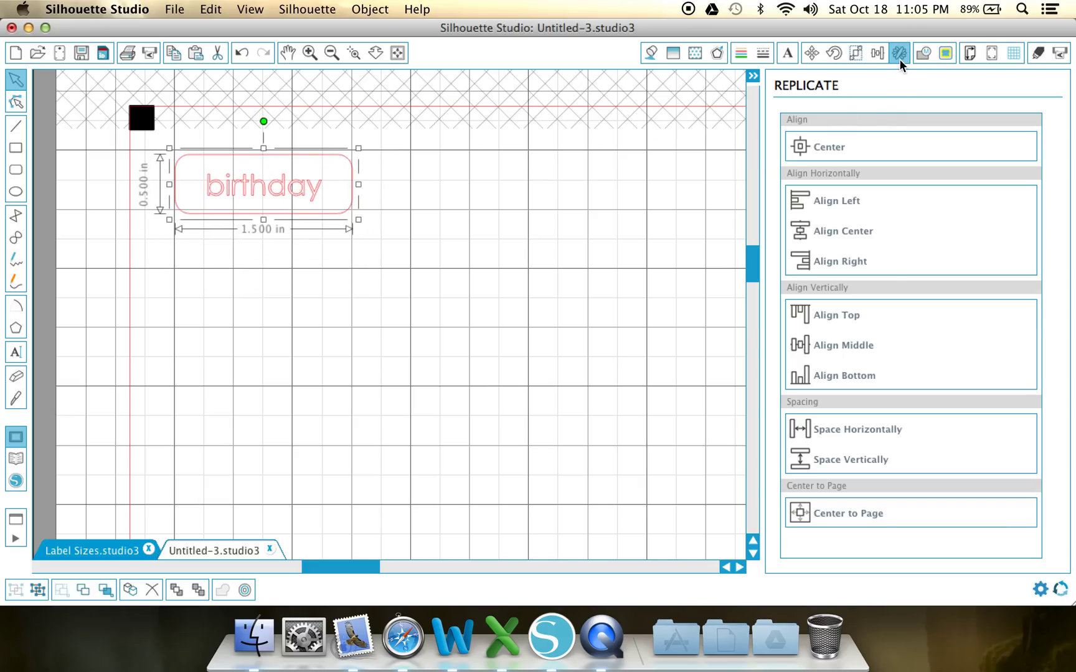
left_click(865, 203)
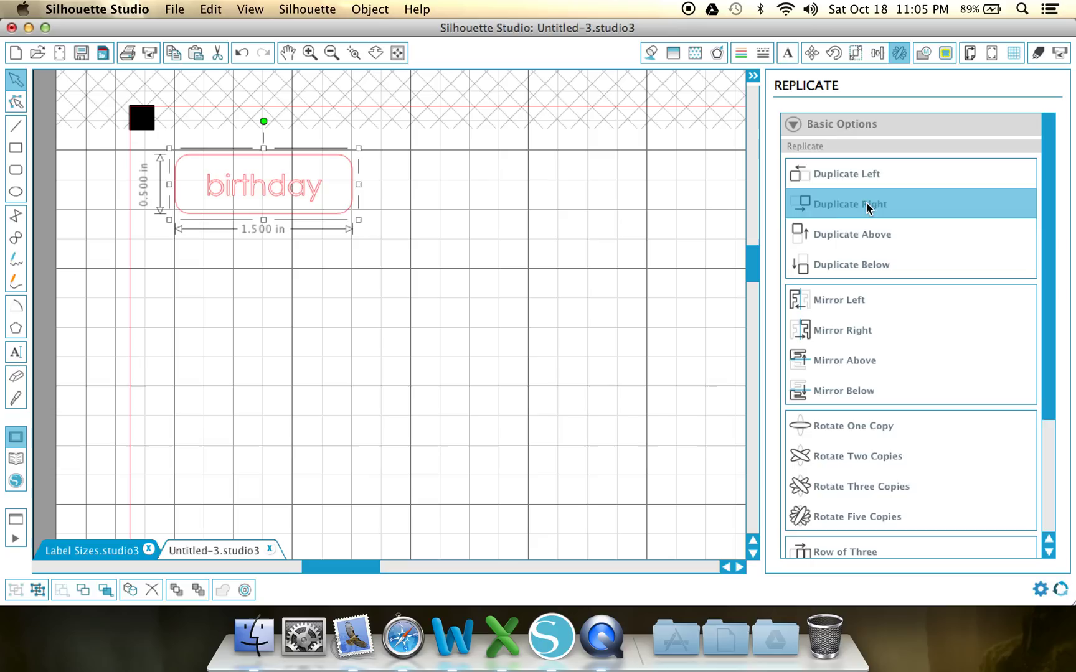
left_click(865, 201)
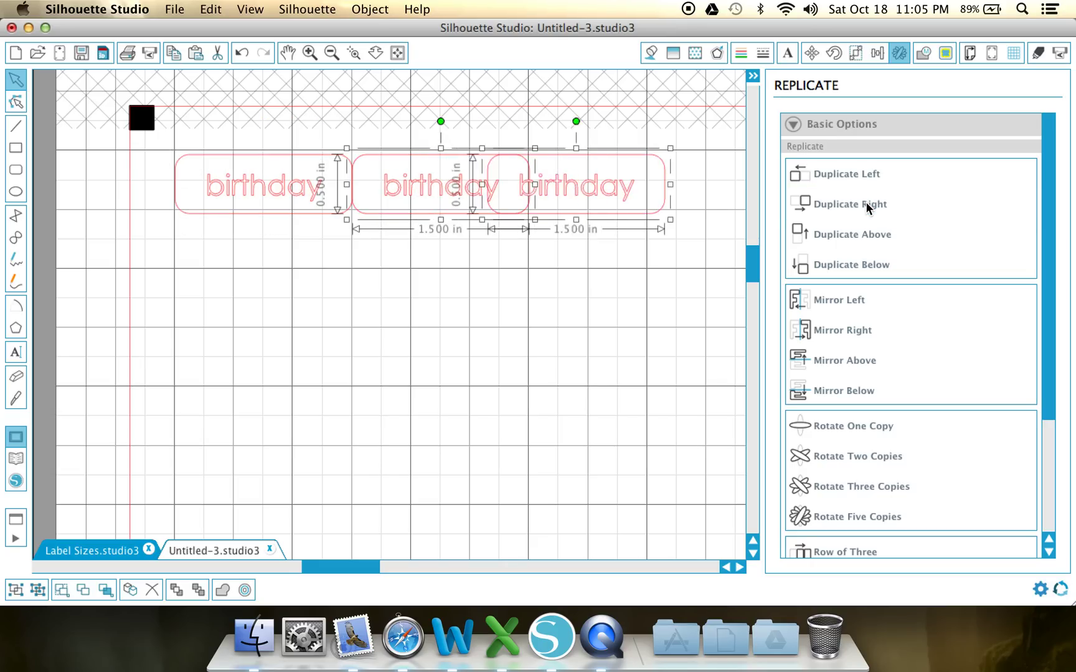
left_click_drag(155, 139, 715, 263)
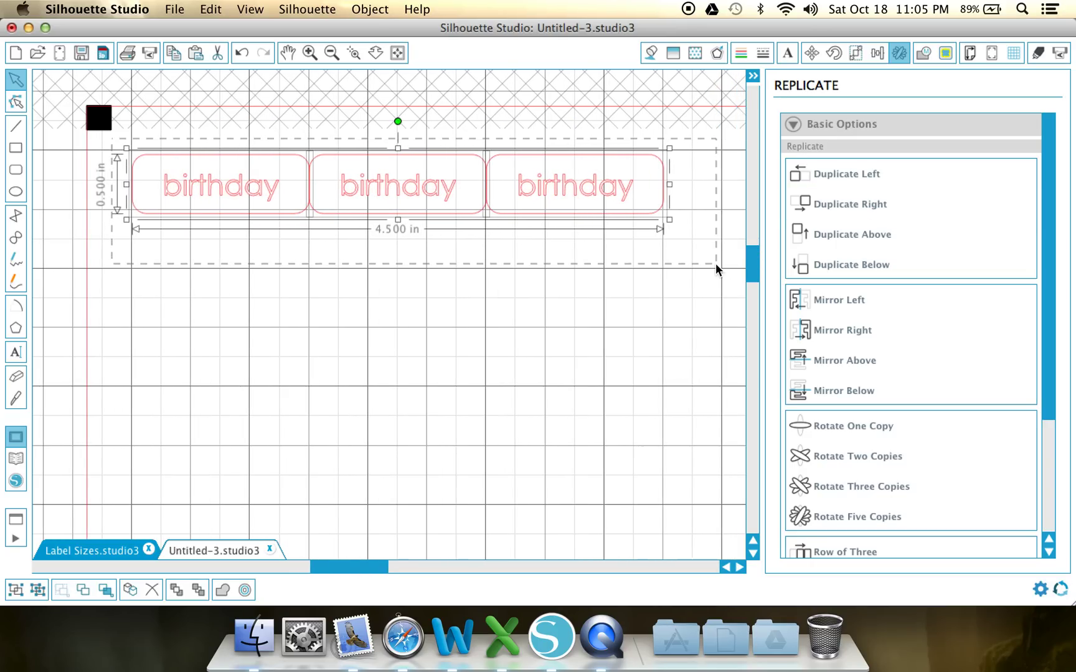
left_click(860, 264)
left_click(860, 264)
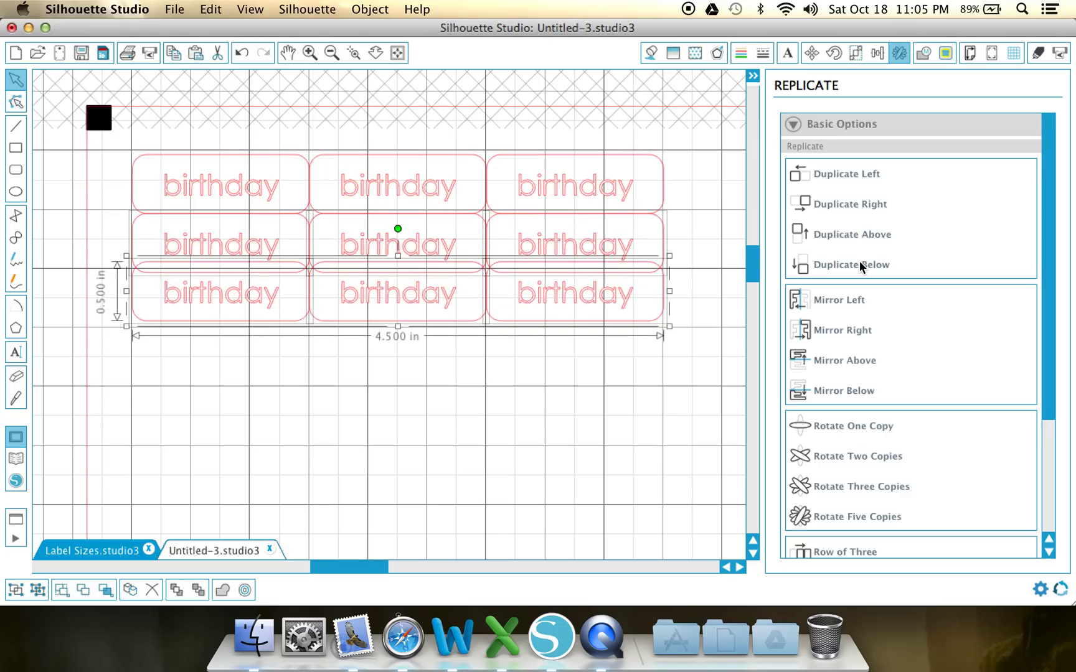
left_click(859, 264)
left_click(859, 264)
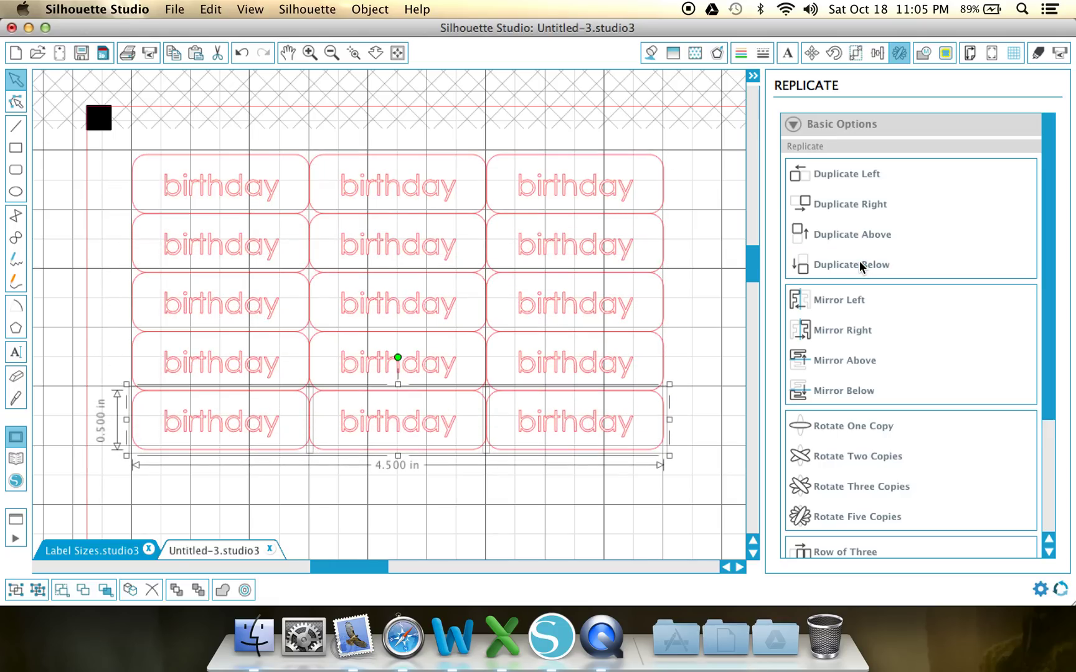
scroll(352, 523, "left", 2)
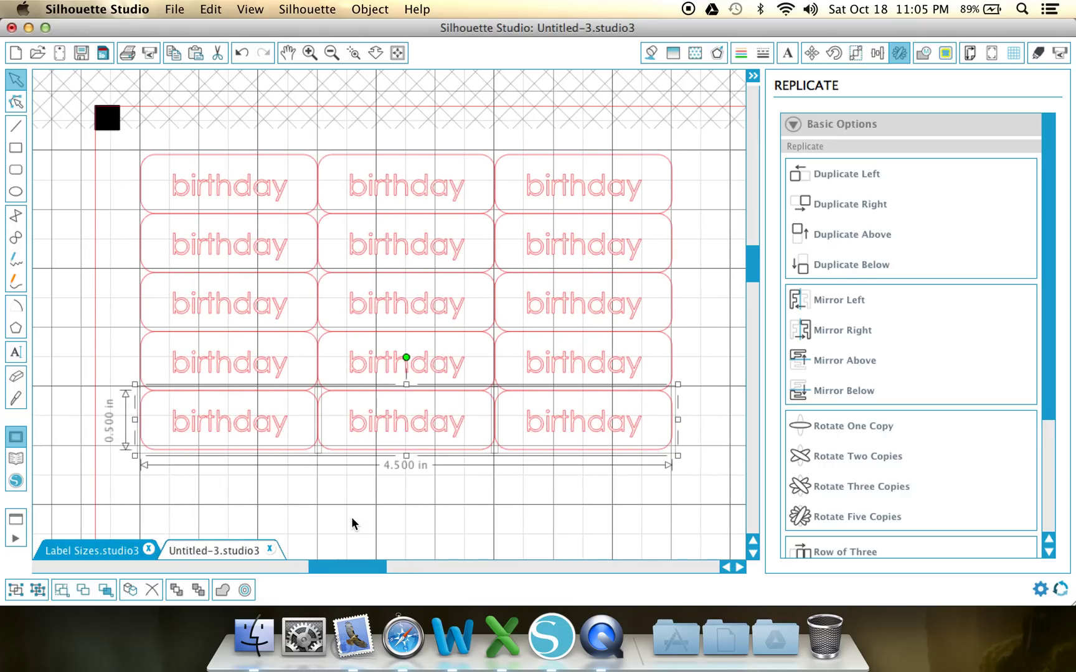
left_click(262, 518)
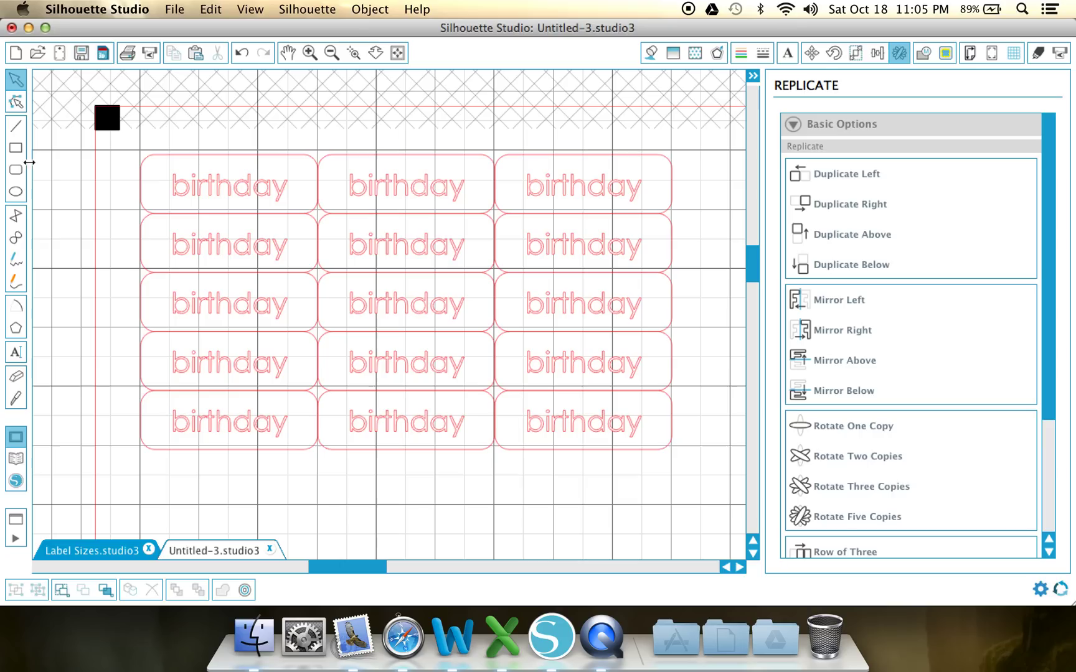
Draw a 4.734 × 2.677 in rectangle around the grid and fill it turquoise.
left_click(18, 150)
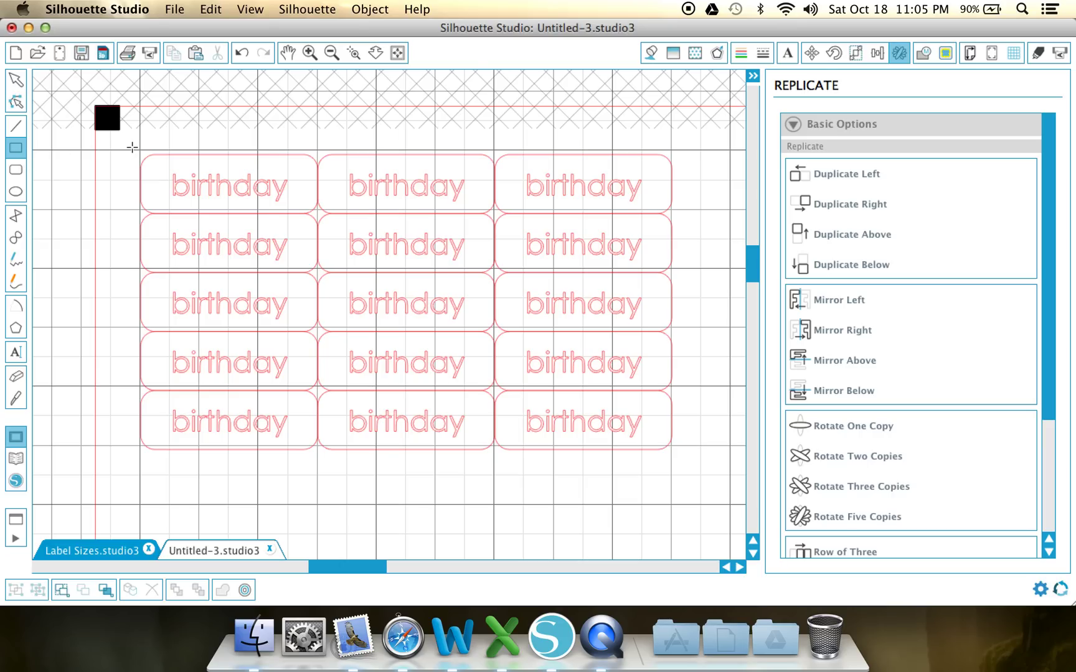
left_click_drag(137, 148, 696, 464)
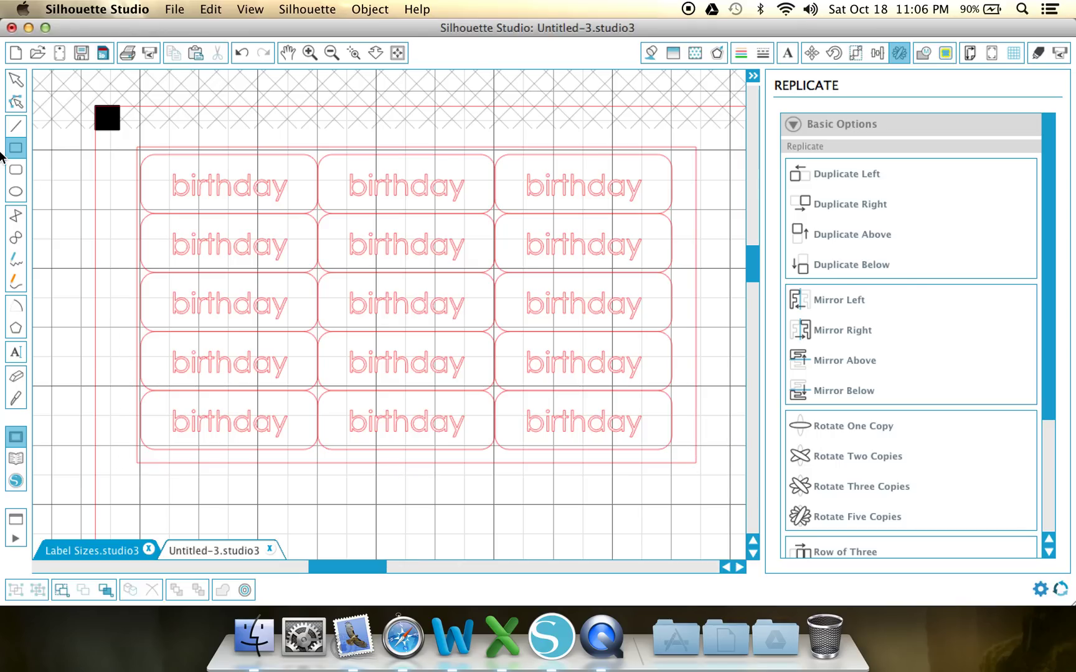
left_click(19, 85)
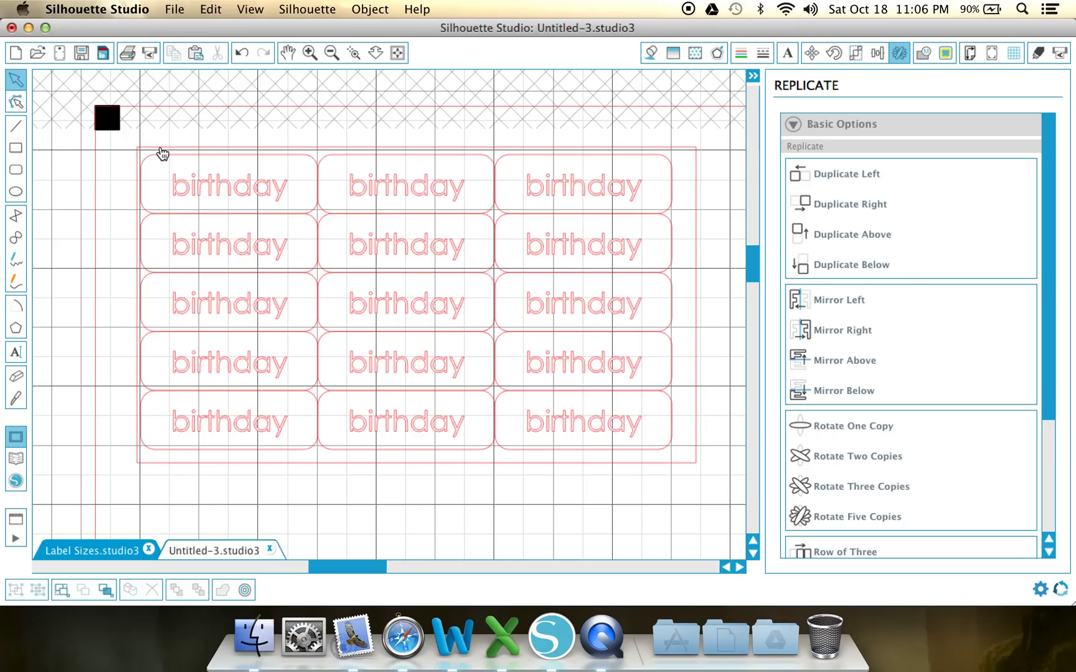
left_click_drag(162, 154, 150, 150)
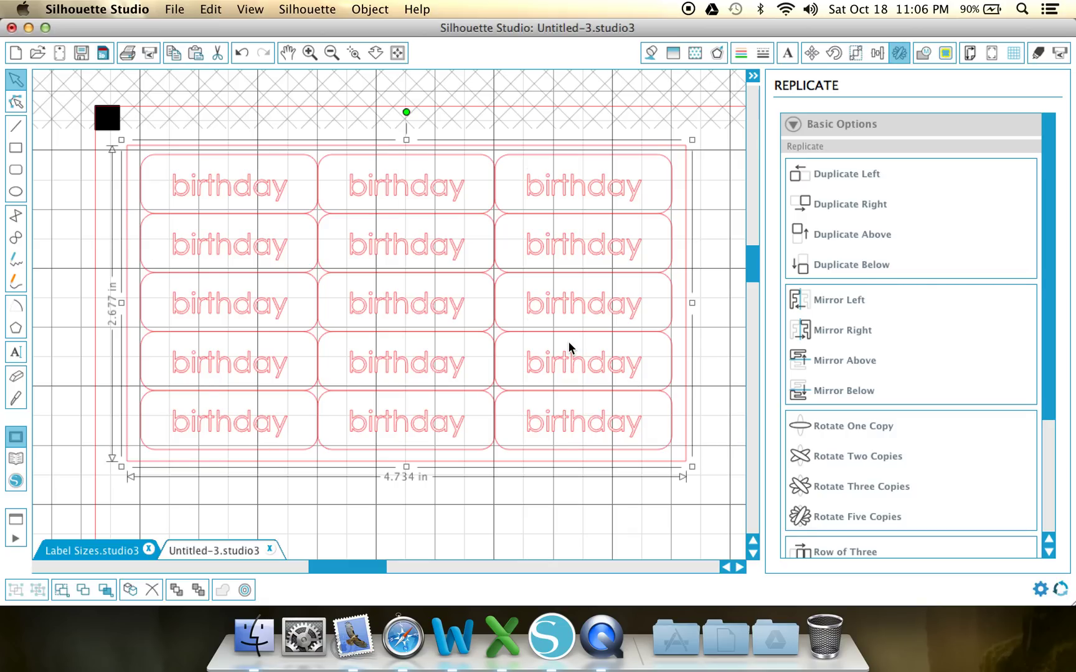
left_click(651, 53)
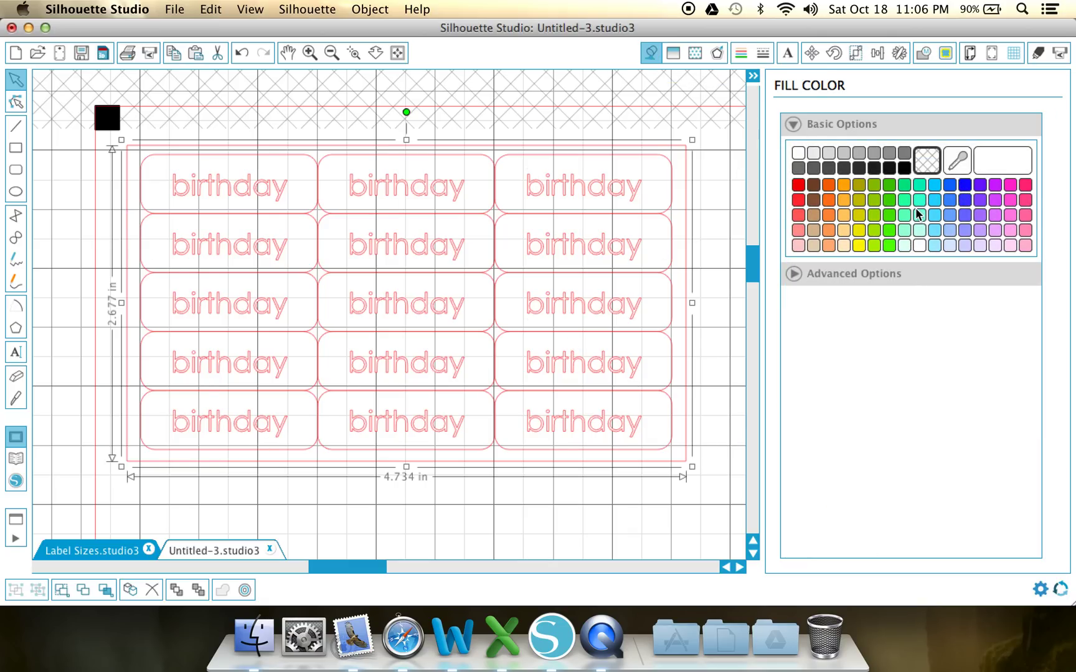
left_click(920, 185)
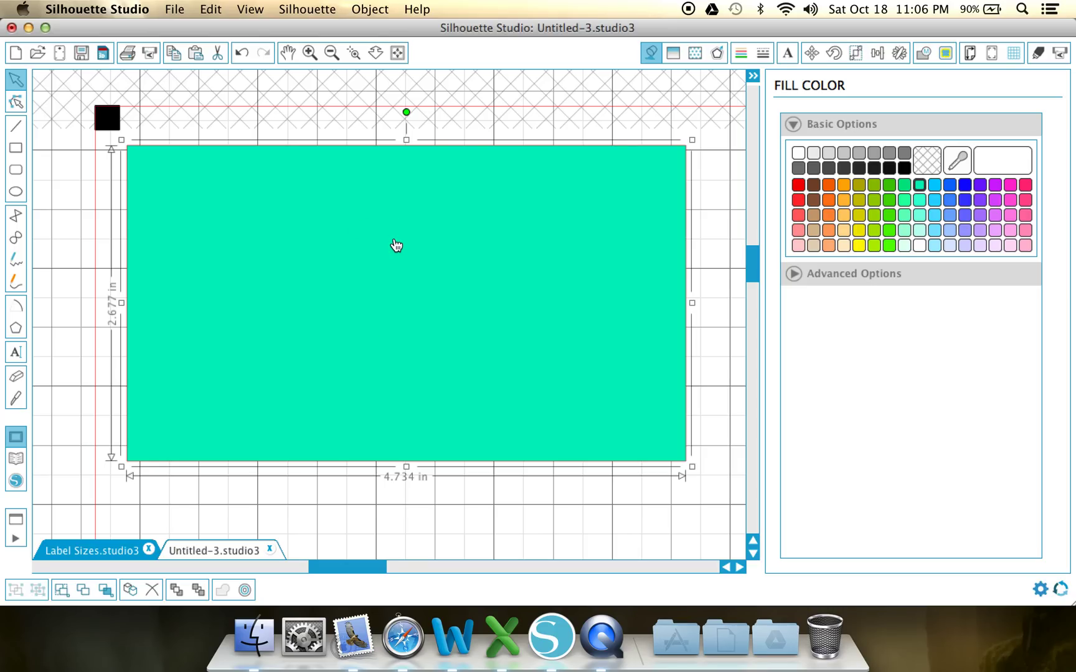
Set the turquoise background rectangle to No Cut in Cut Settings.
left_click(1038, 54)
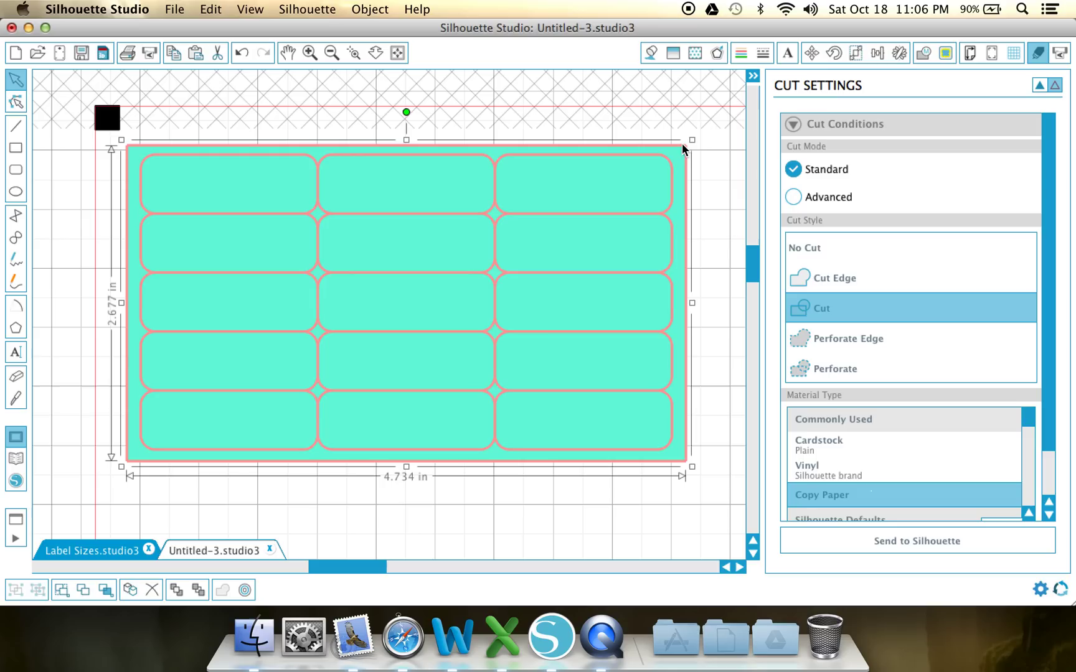
left_click(836, 248)
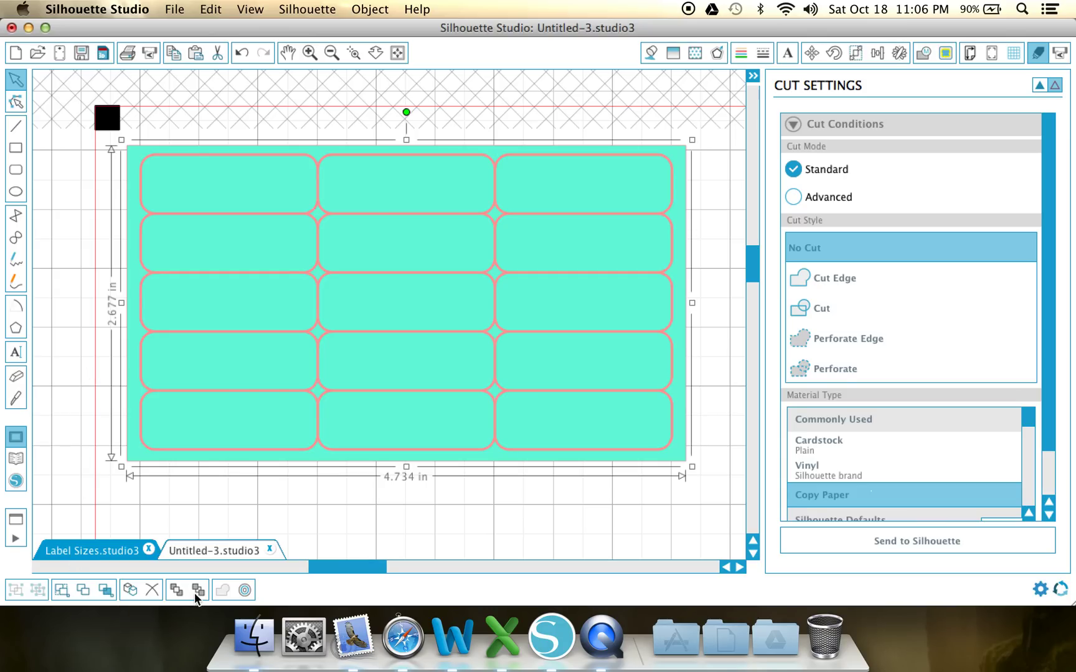
Send the turquoise background rectangle behind the white birthday labels.
left_click(65, 411)
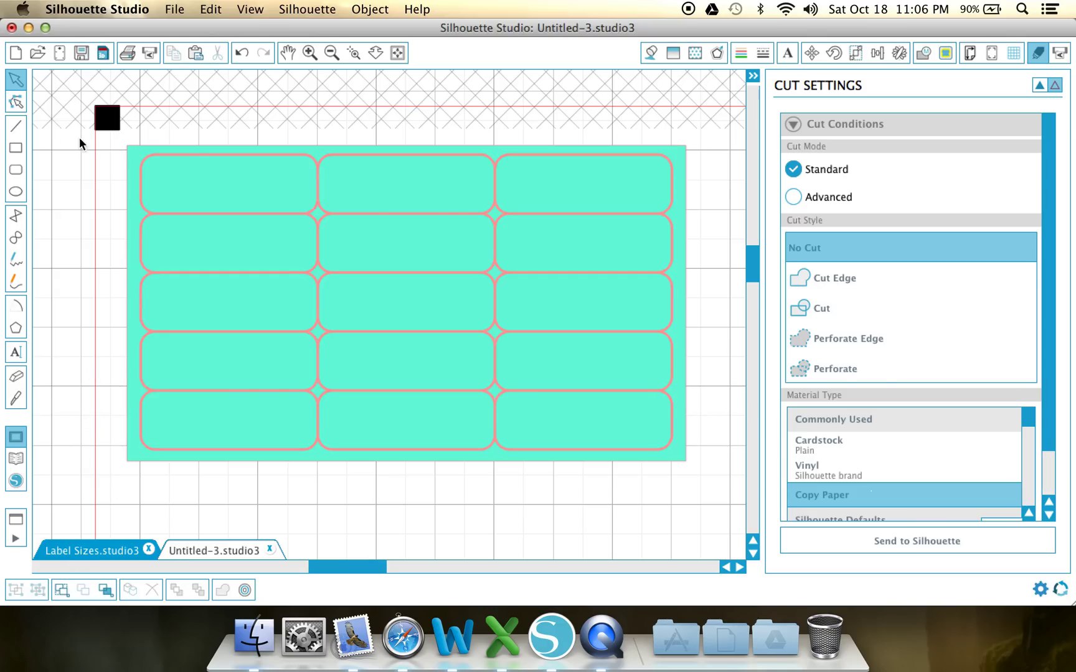
left_click(130, 147)
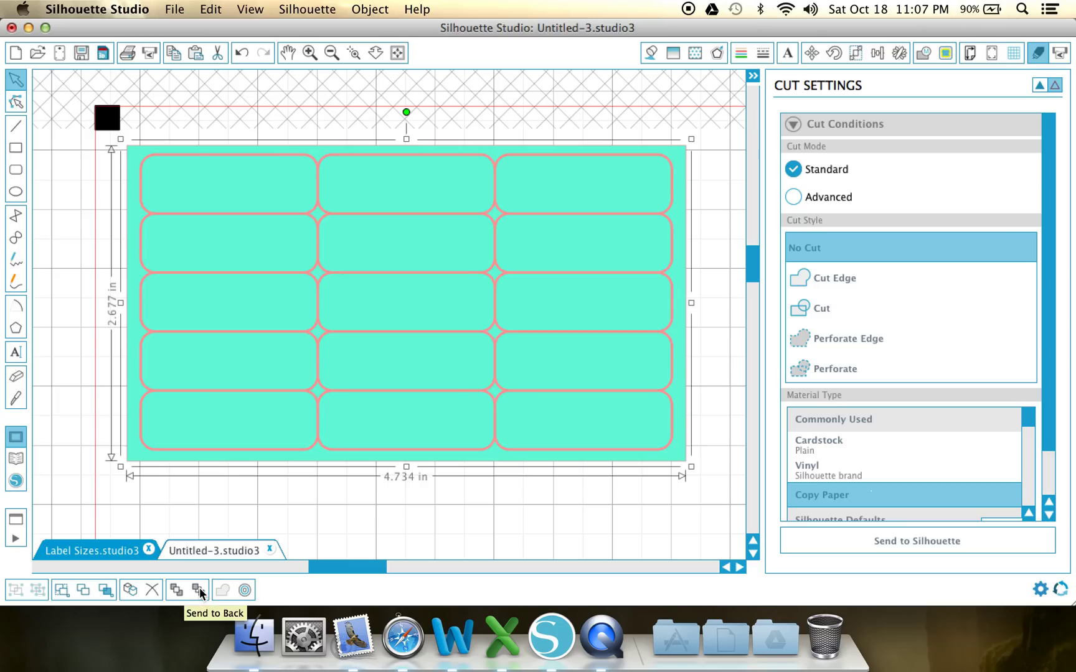
left_click(198, 590)
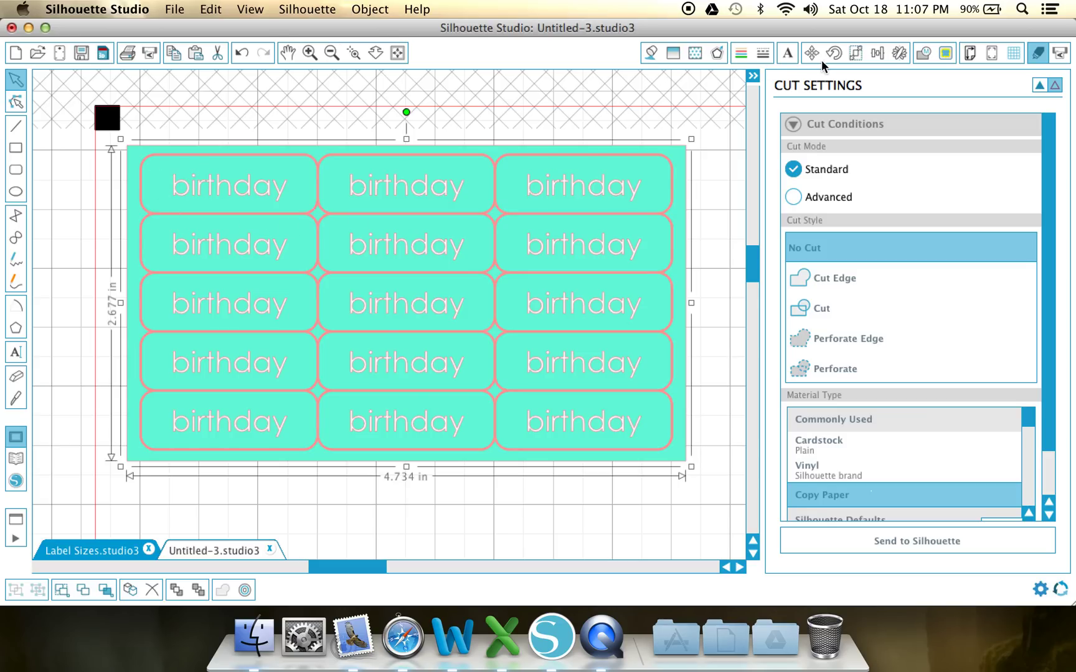
left_click(642, 51)
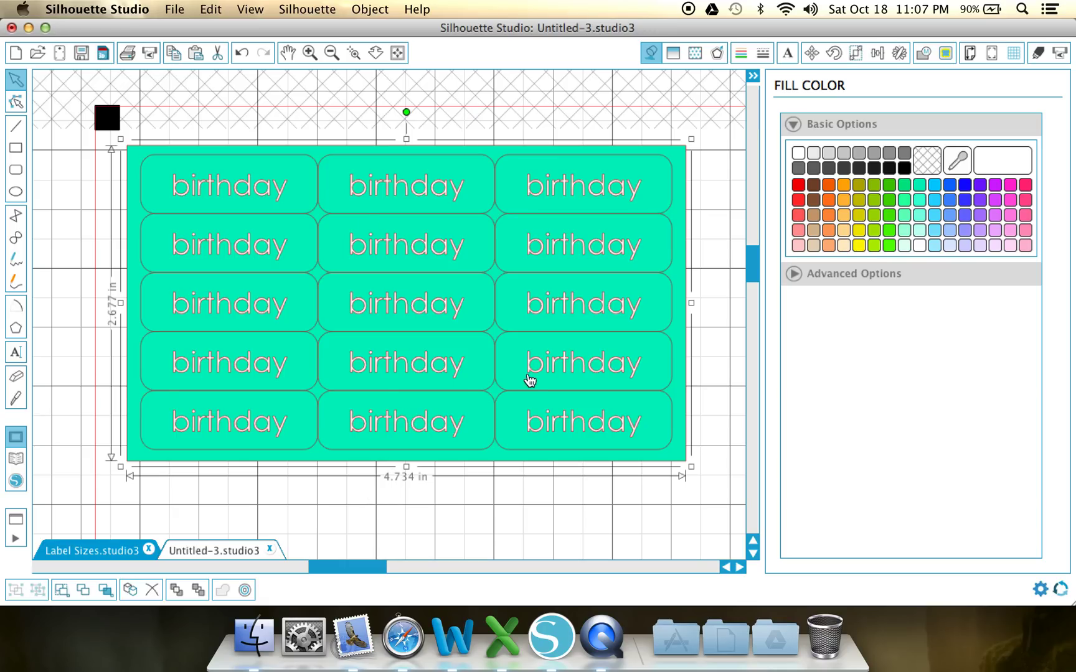
Start printing the label sheet to the Canon MG5500 as a PDF.
left_click(502, 490)
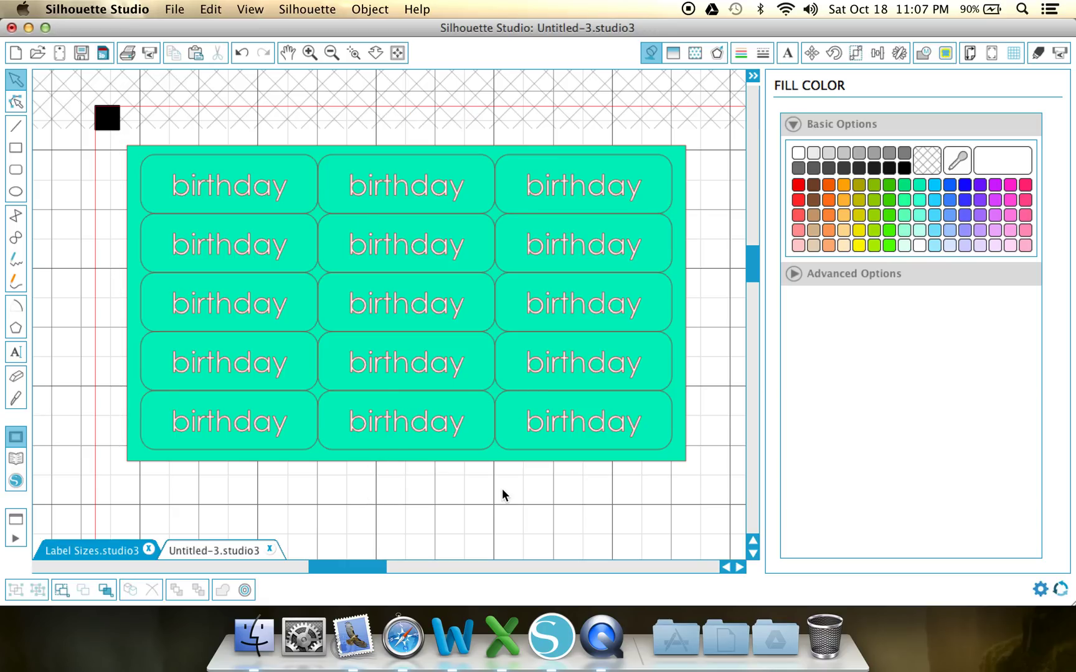
key("super+s")
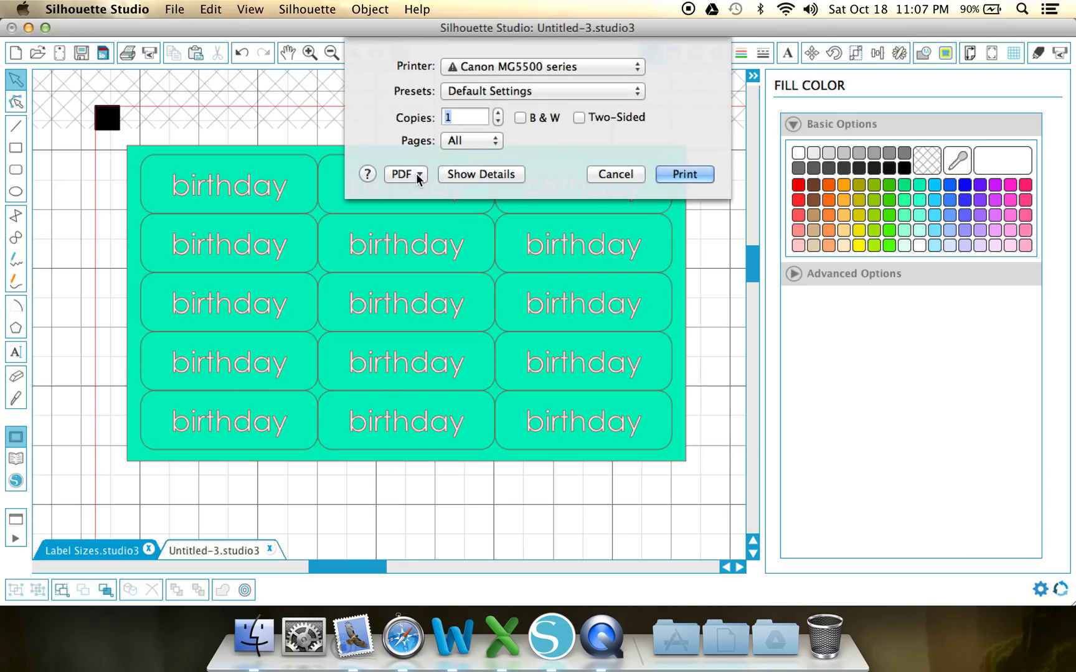
left_click(418, 177)
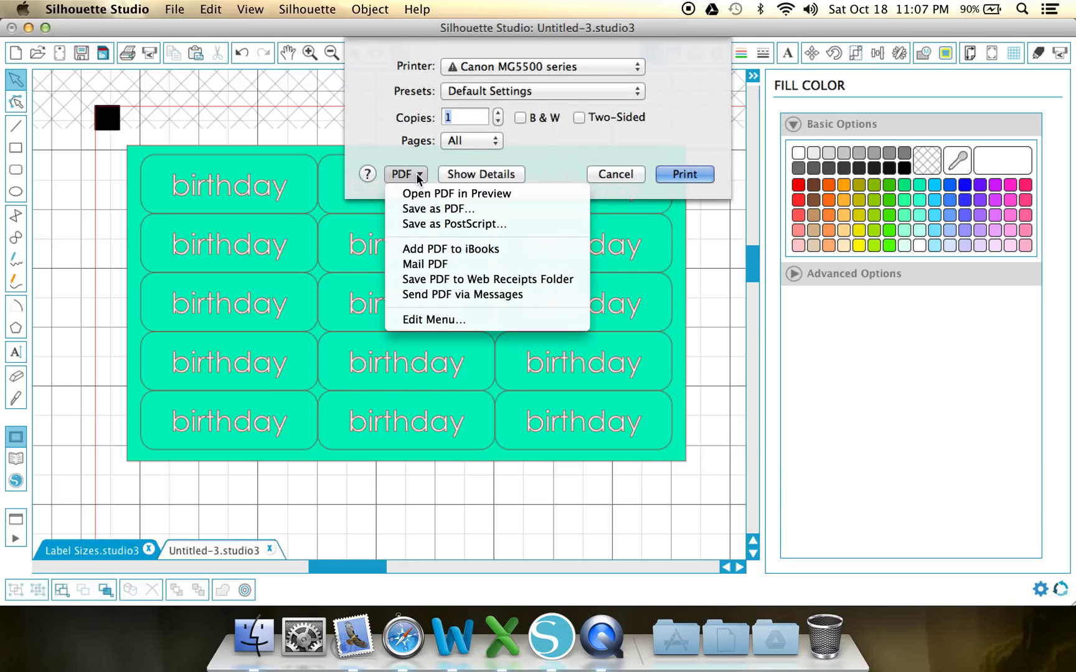
Open the label sheet as a PDF in Preview, check it, and close it.
left_click(425, 190)
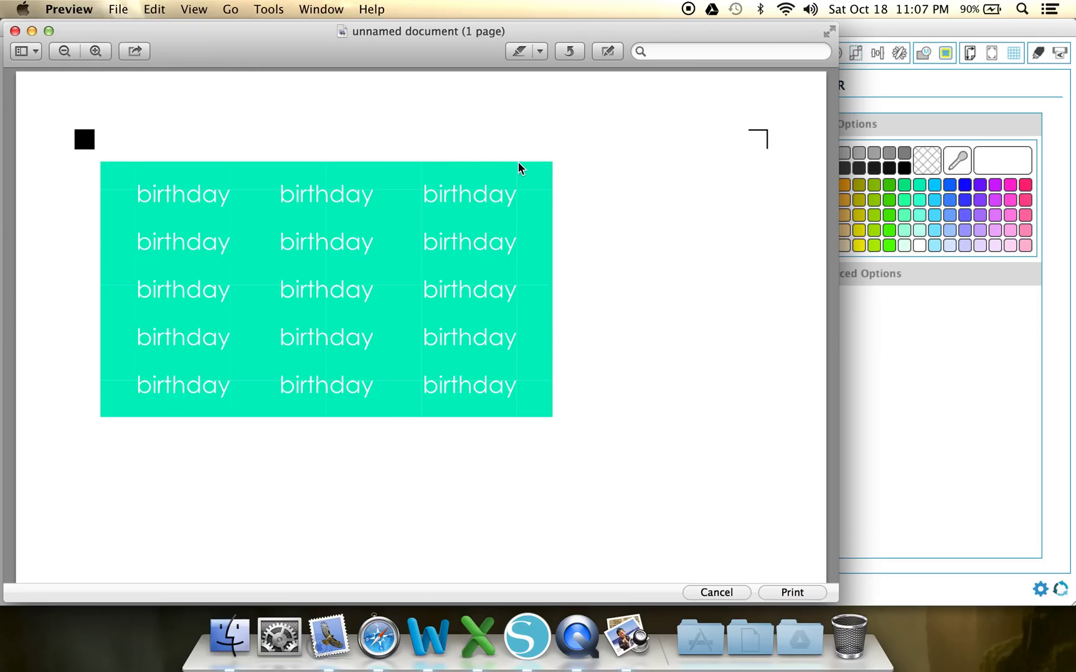
left_click(15, 32)
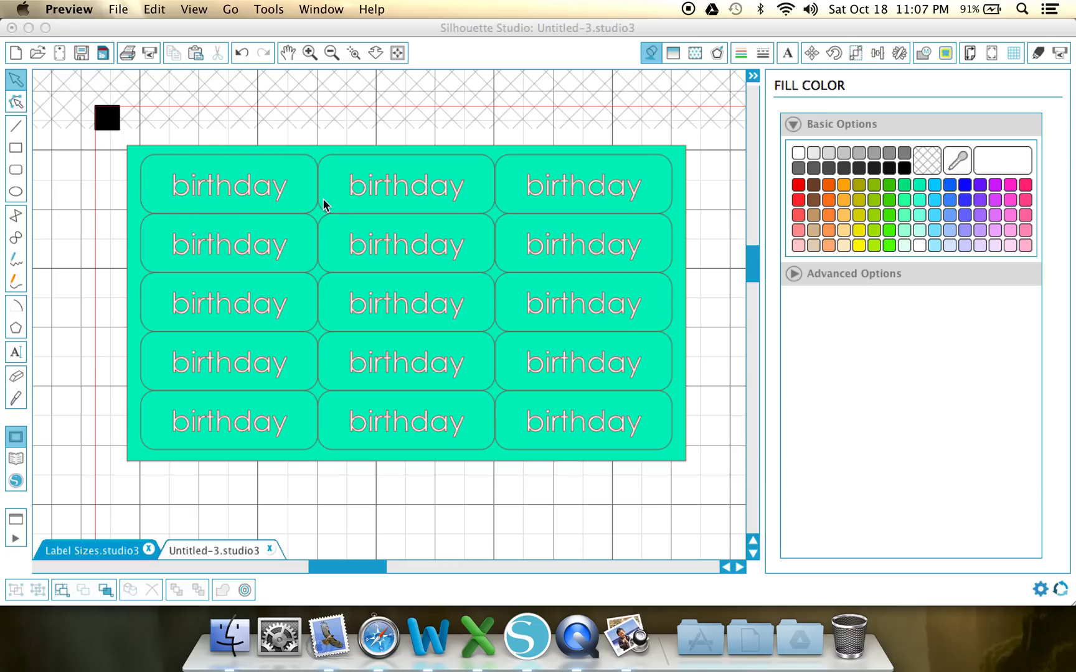
Show the Cut Settings, with the 15 label outlines as cut lines.
left_click(1036, 55)
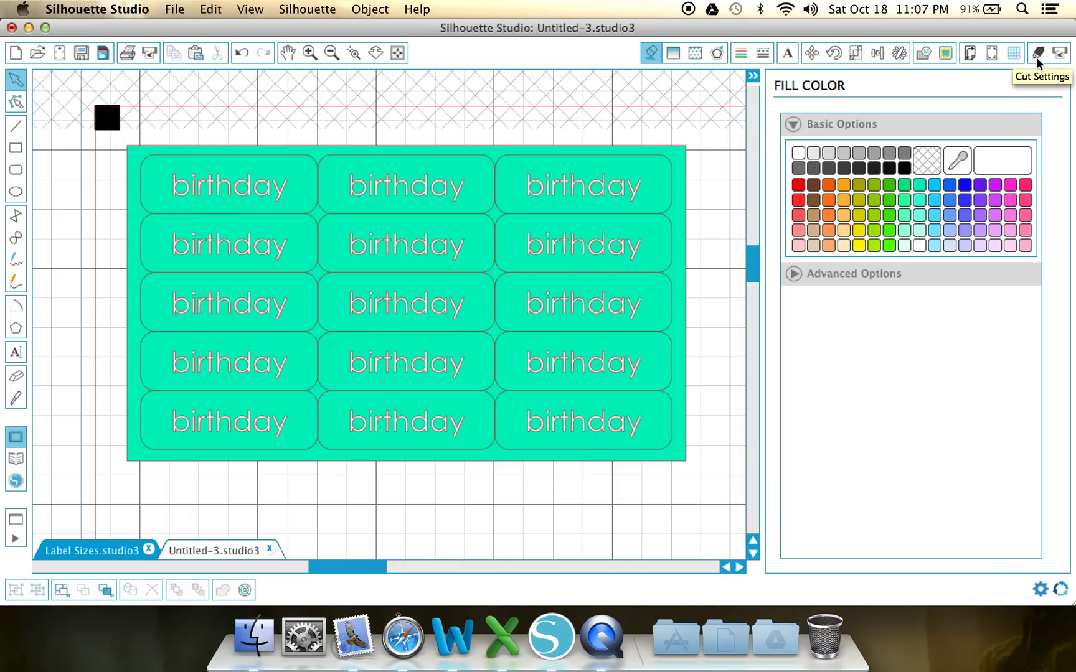
left_click(1036, 54)
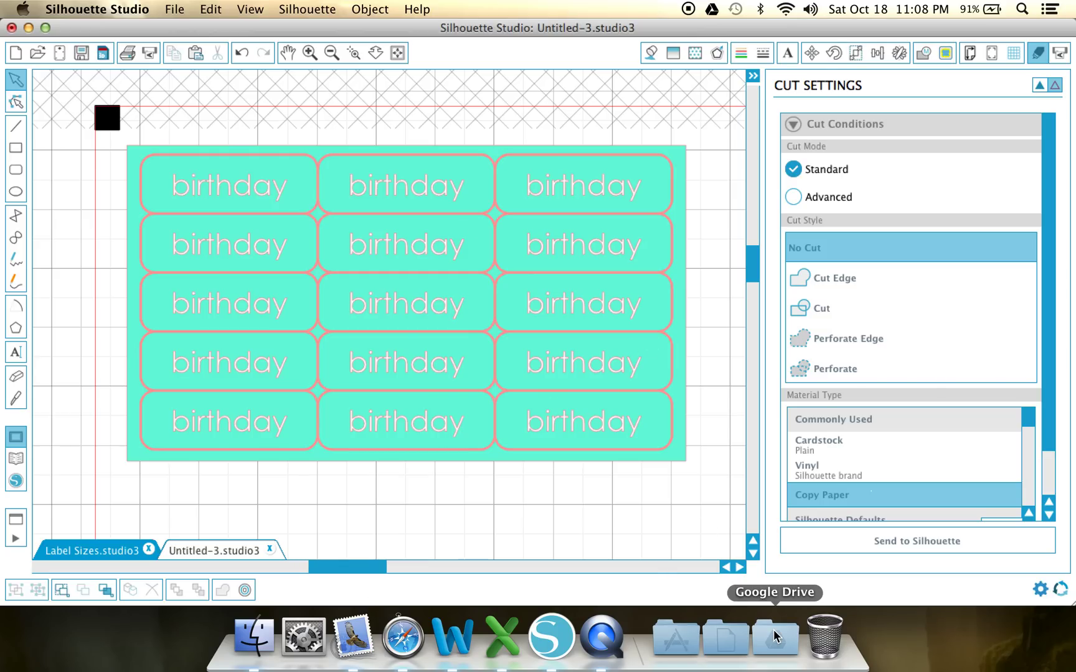
Send the label sheet to the Portrait cutter, which reports it could not connect.
left_click(1060, 54)
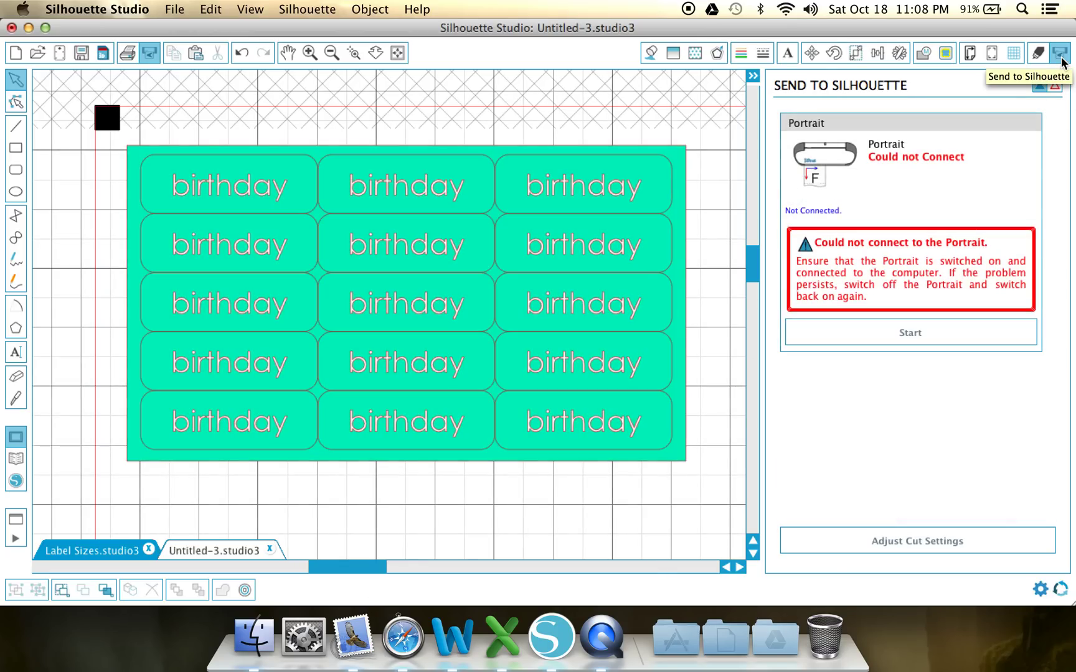